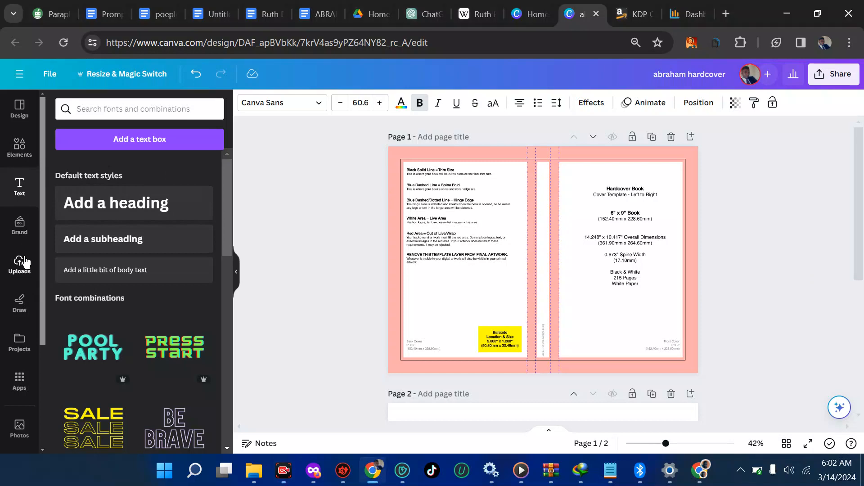
pyautogui.click(25, 261)
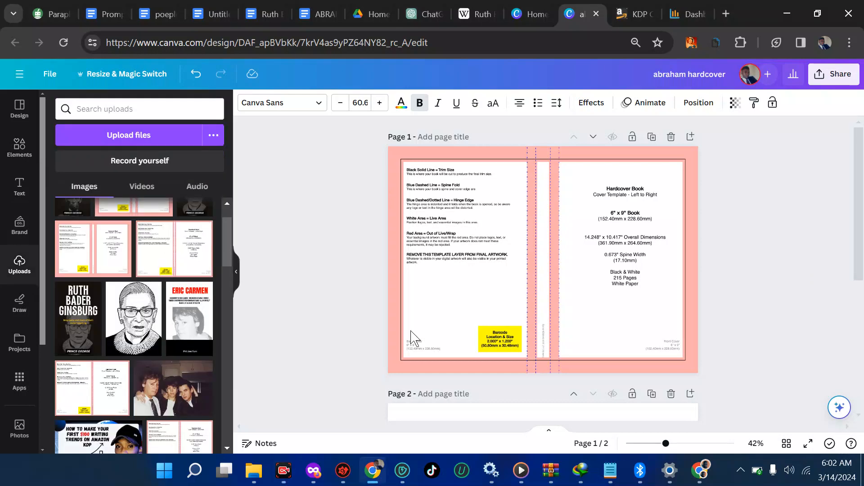
pyautogui.click(699, 476)
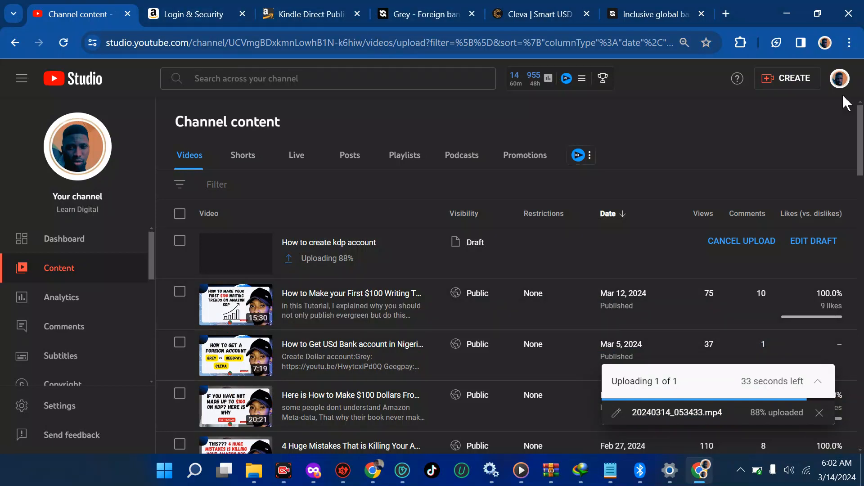
pyautogui.click(840, 80)
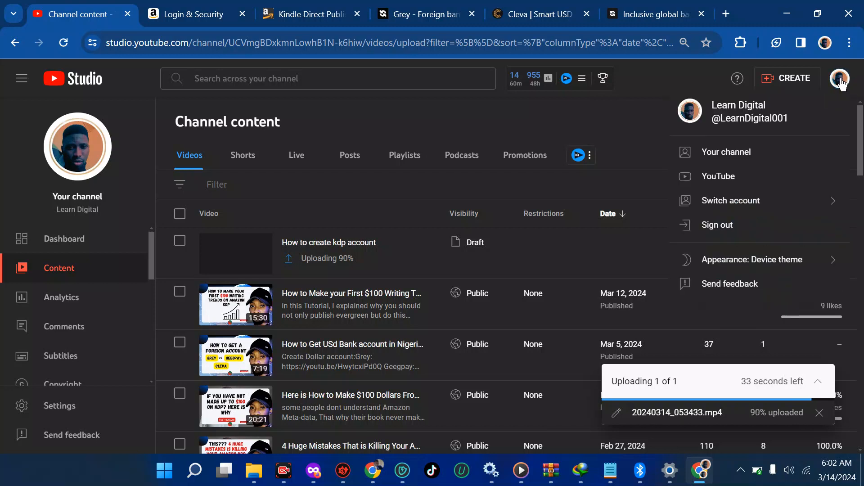
pyautogui.click(745, 157)
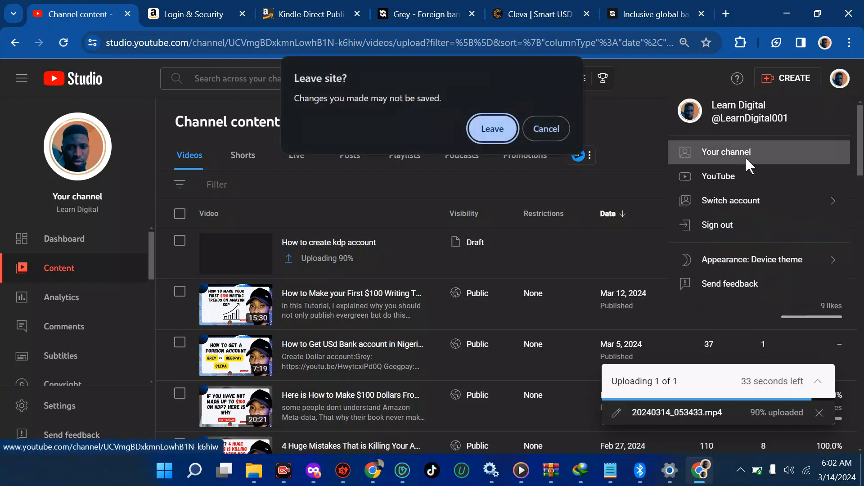
pyautogui.click(549, 127)
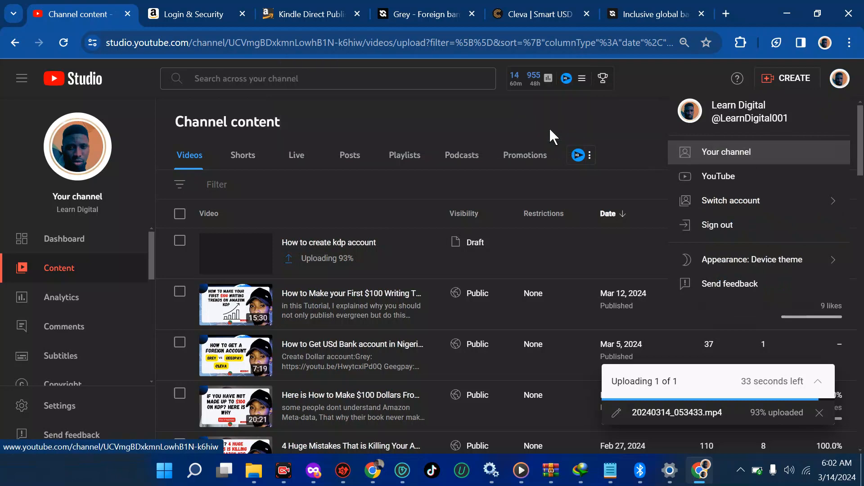
pyautogui.click(643, 14)
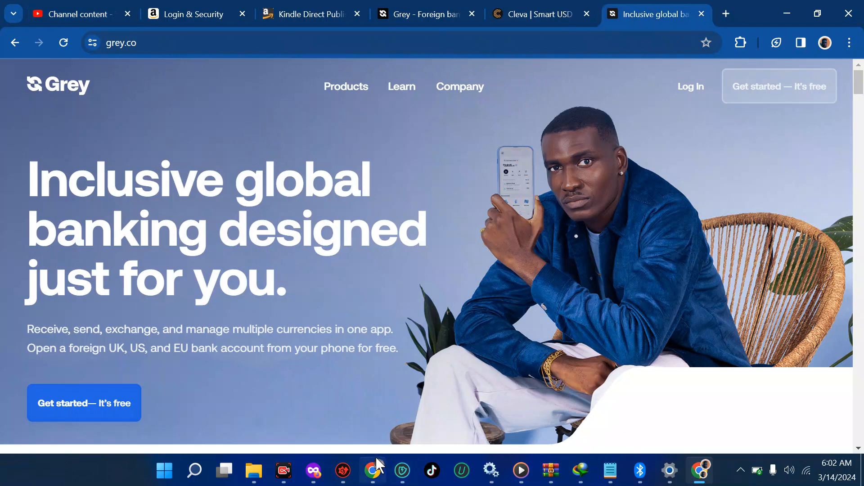
pyautogui.moveTo(376, 458)
pyautogui.click(364, 419)
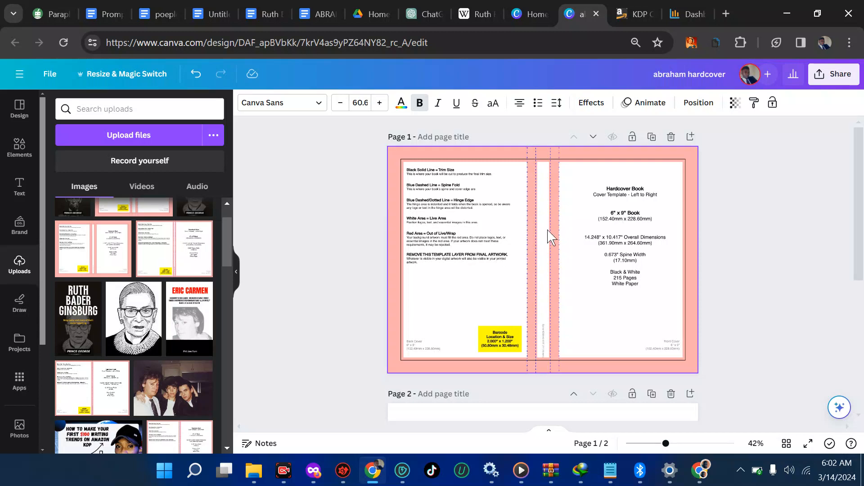
# Leave the abraham hardcover design and go to the Canva home page
pyautogui.click(23, 108)
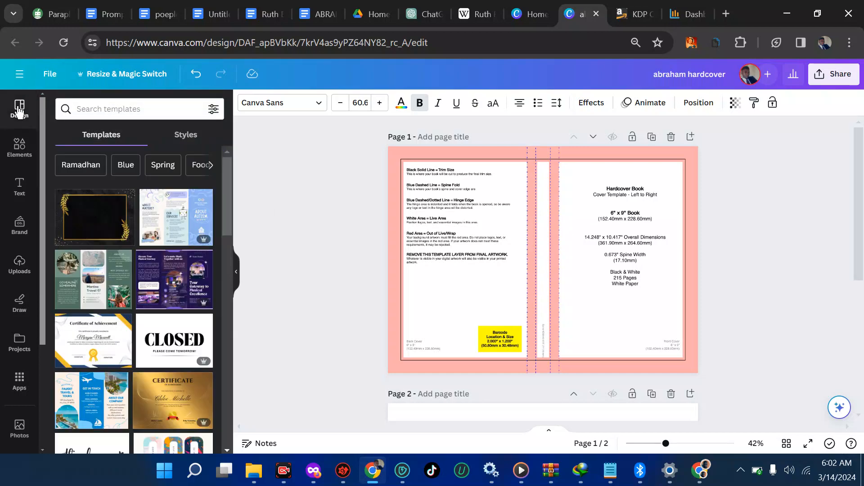
pyautogui.click(19, 74)
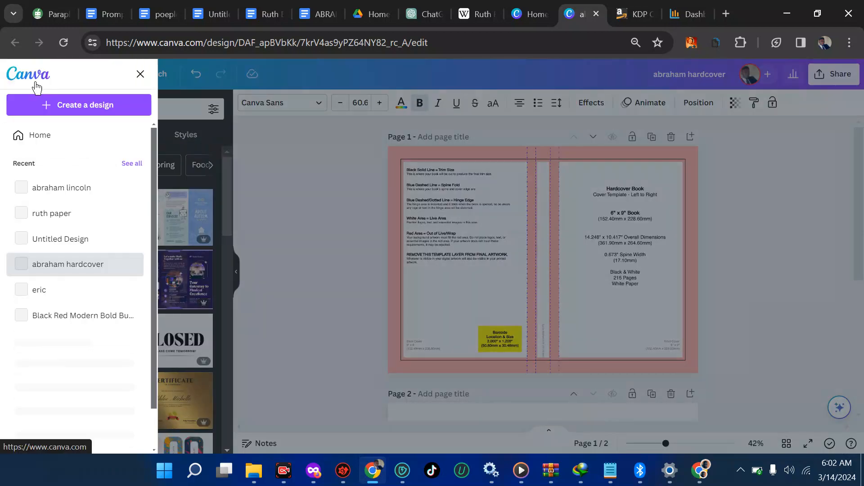
pyautogui.click(45, 140)
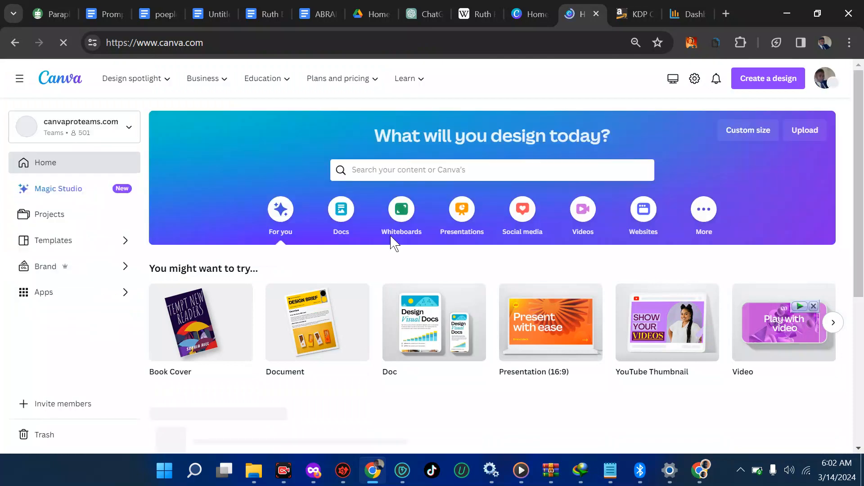
# Search the Canva templates for "book cover" from the home page
pyautogui.scroll(-1, 391, 241)
pyautogui.scroll(-2, 391, 242)
pyautogui.hscroll(1, 391, 243)
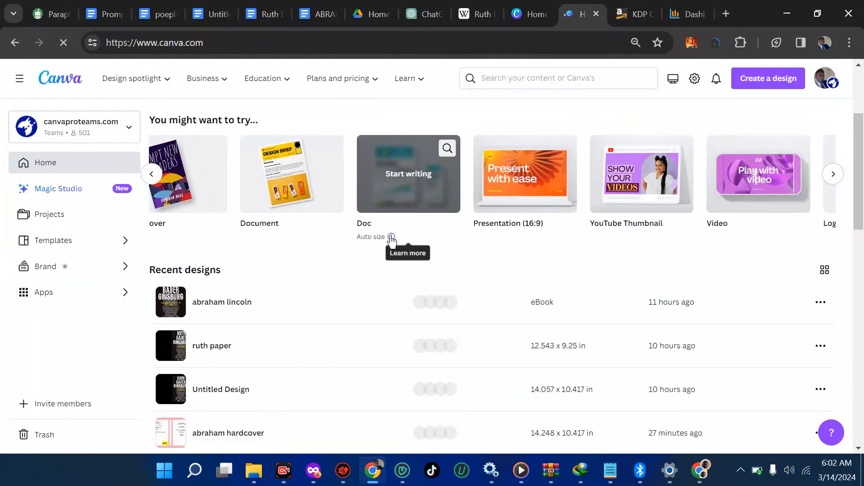
pyautogui.scroll(2, 391, 241)
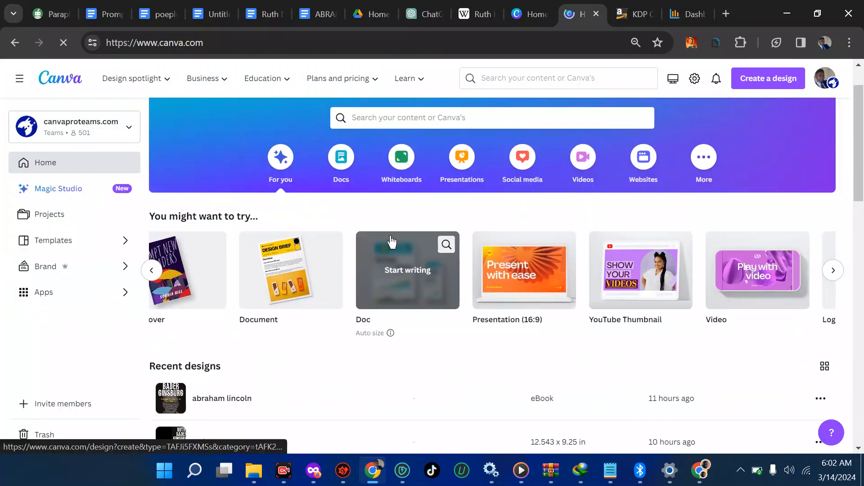
pyautogui.click(427, 115)
pyautogui.write('book cover')
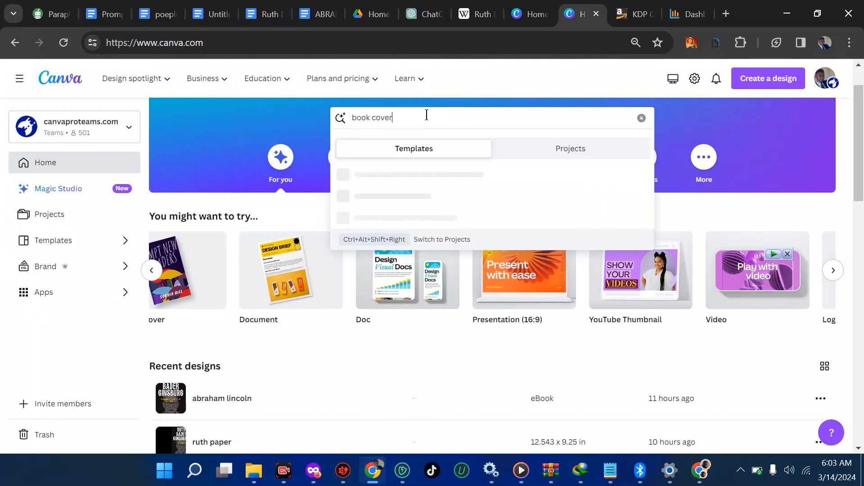
pyautogui.press('Return')
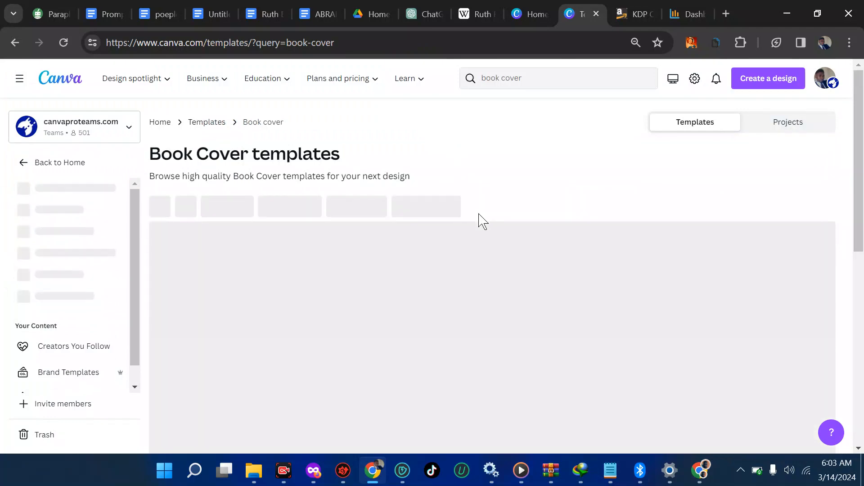
# Browse the book cover templates and open the Minimalist Colorful Healthy Recipe Book Cover for customizing
pyautogui.scroll(-1, 438, 252)
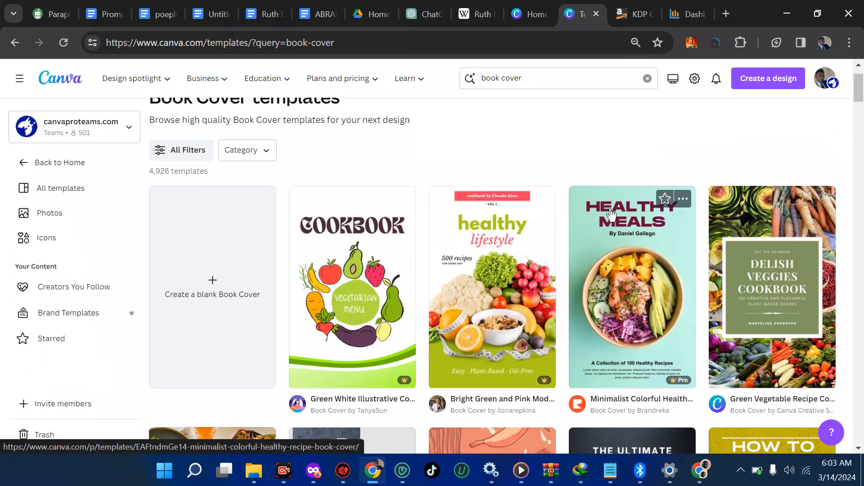
pyautogui.scroll(-5, 608, 290)
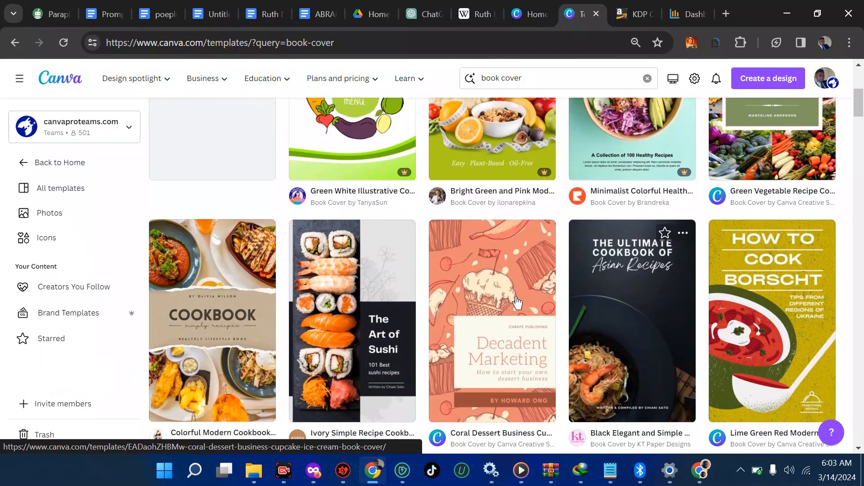
pyautogui.scroll(-1, 517, 303)
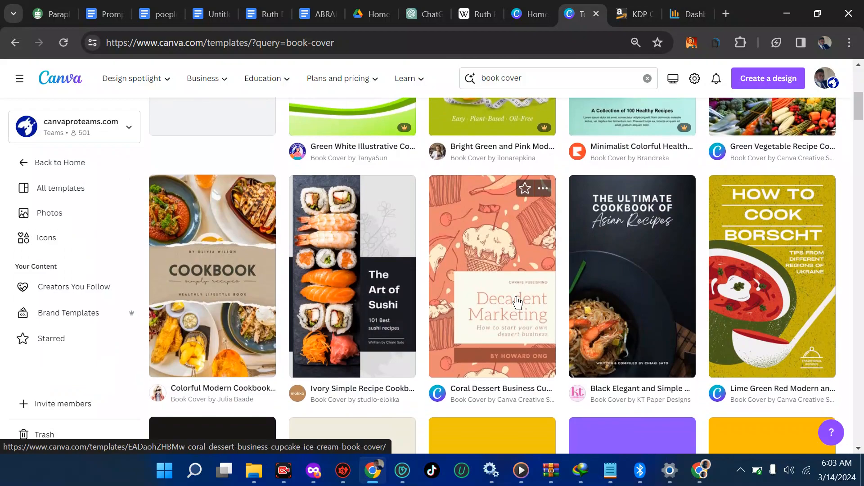
pyautogui.scroll(-3, 519, 303)
pyautogui.scroll(-3, 518, 303)
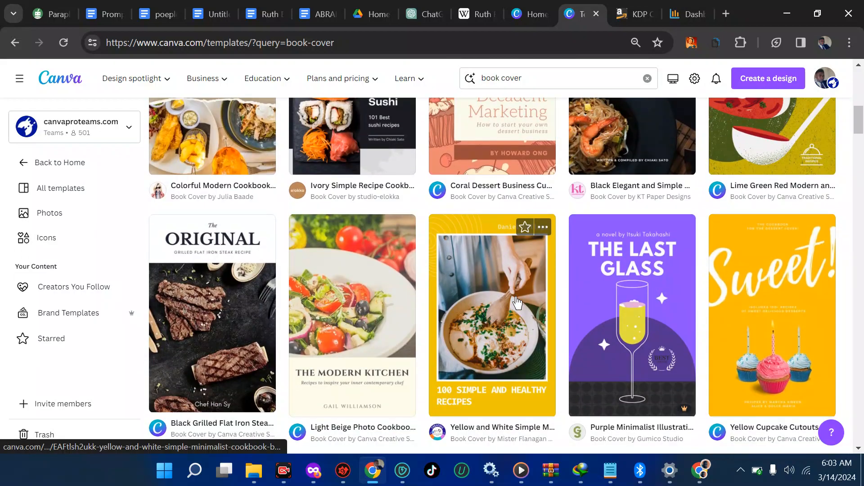
pyautogui.scroll(8, 518, 302)
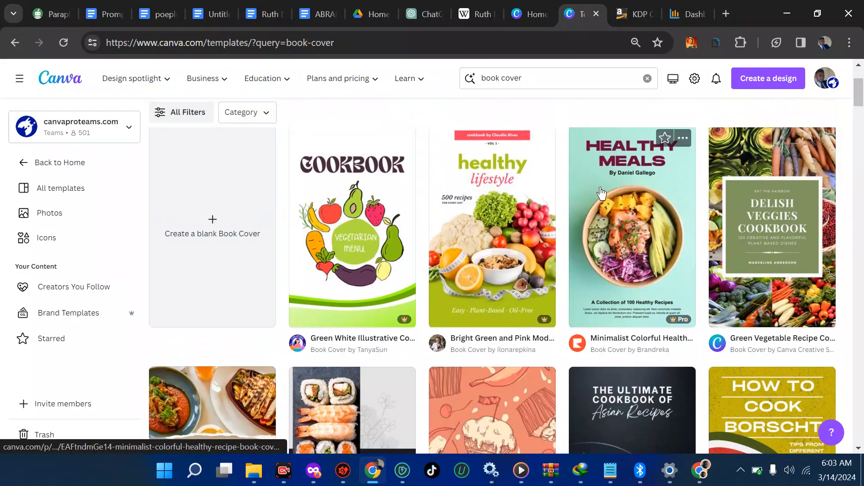
pyautogui.click(600, 187)
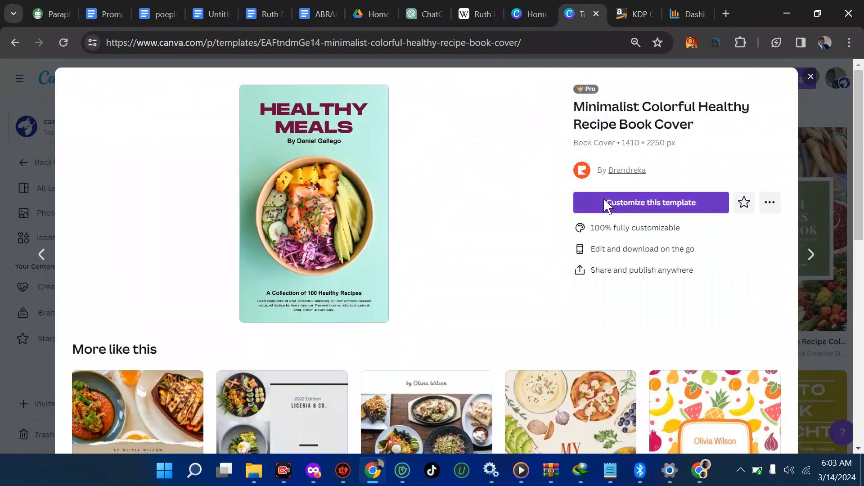
pyautogui.click(603, 198)
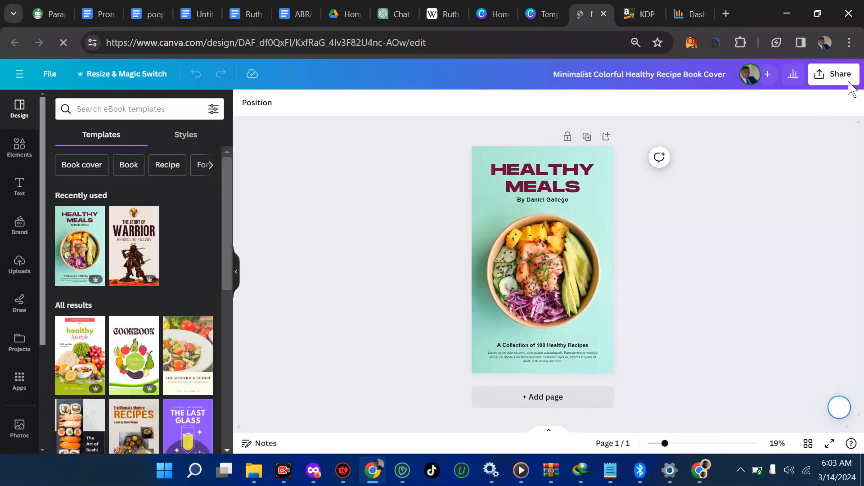
# Download the Healthy Meals cover as a JPG with the quality set to 100
pyautogui.click(848, 82)
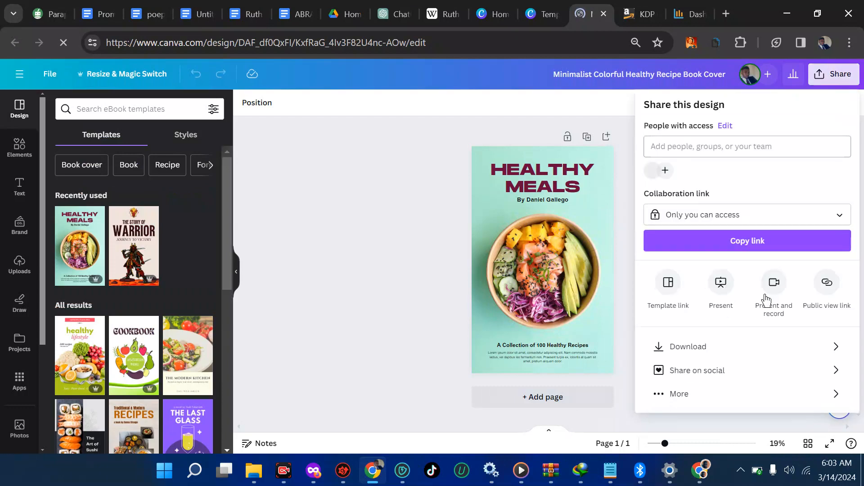
pyautogui.click(728, 351)
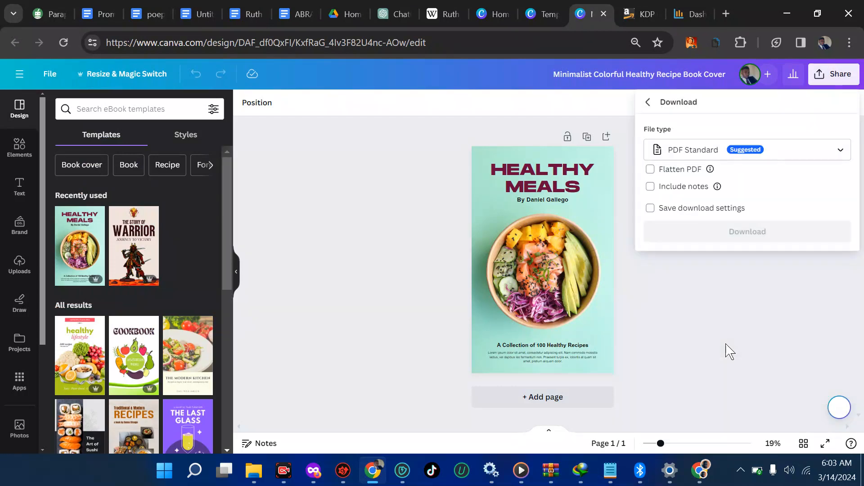
pyautogui.click(789, 155)
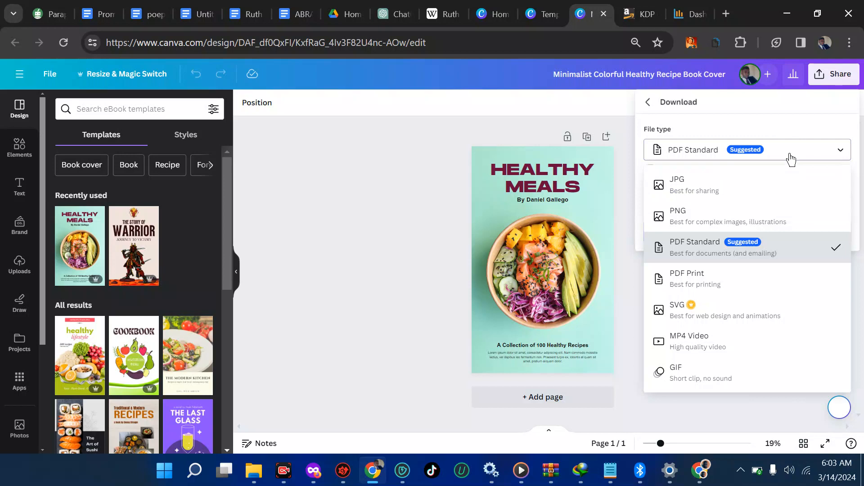
pyautogui.click(749, 180)
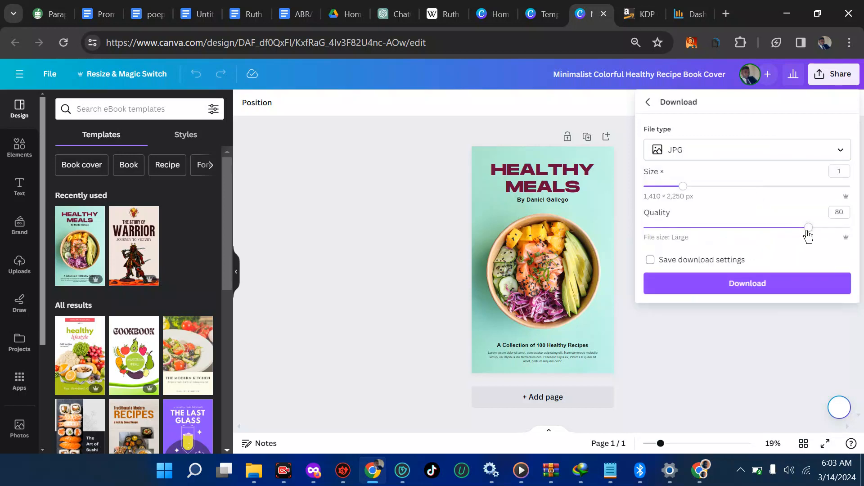
pyautogui.moveTo(809, 227); pyautogui.dragTo(849, 227)
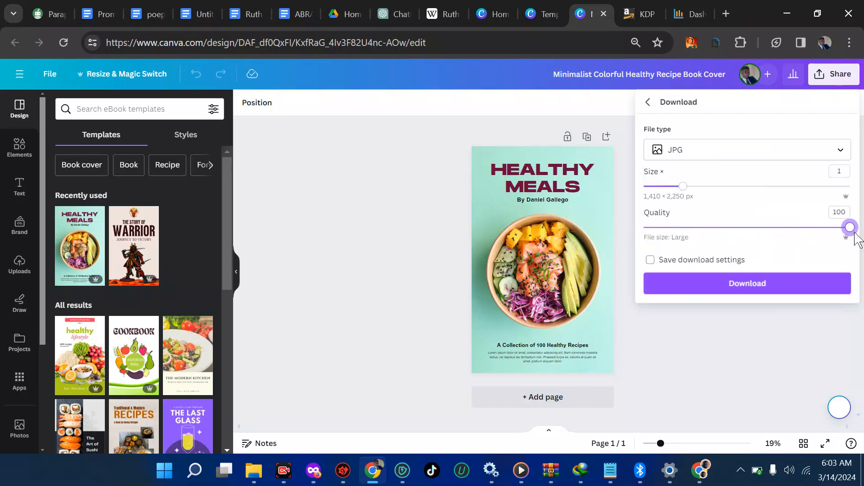
pyautogui.click(769, 292)
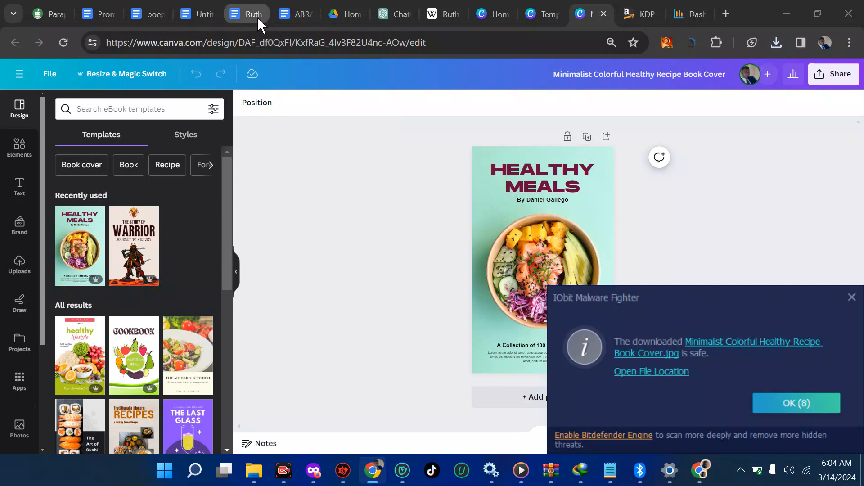
# Switch to the Ruth Bader Ginsburg manuscript in Google Docs and look through the opening pages of Chapter One
pyautogui.click(244, 16)
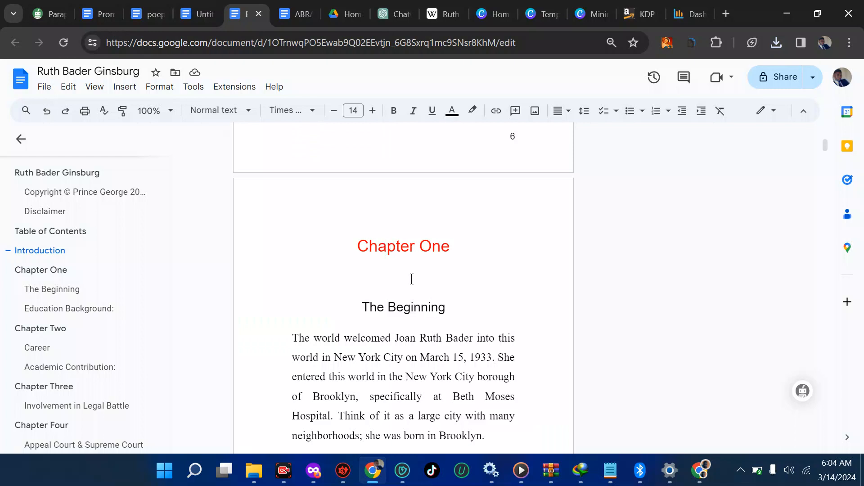
pyautogui.scroll(-2, 411, 279)
pyautogui.scroll(-8, 412, 279)
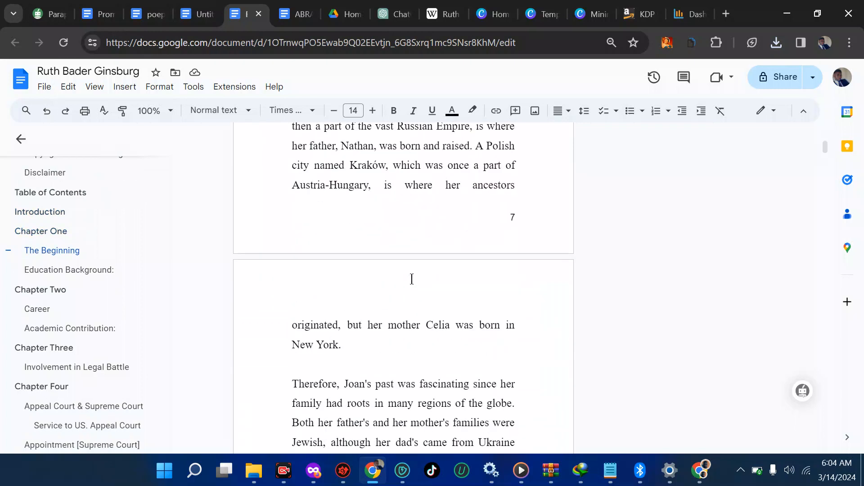
pyautogui.scroll(7, 411, 279)
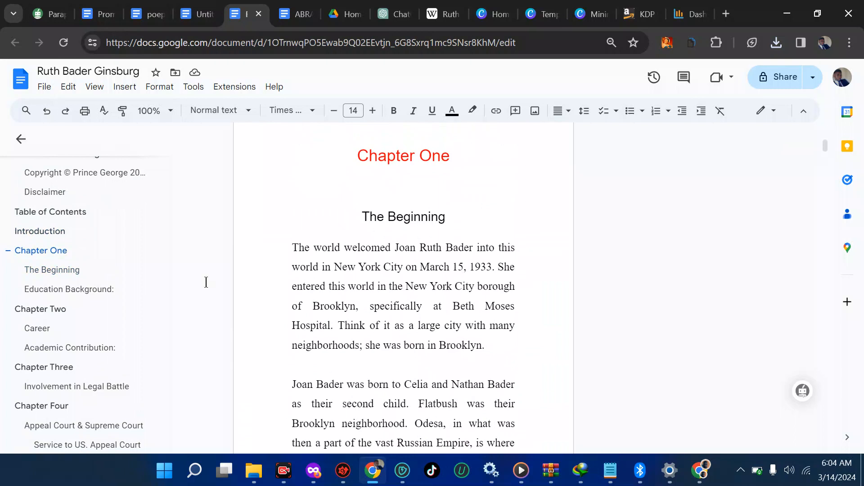
# Go to the manuscript's table of contents, review its entries and follow the Conclusion entry's link to that chapter
pyautogui.click(72, 213)
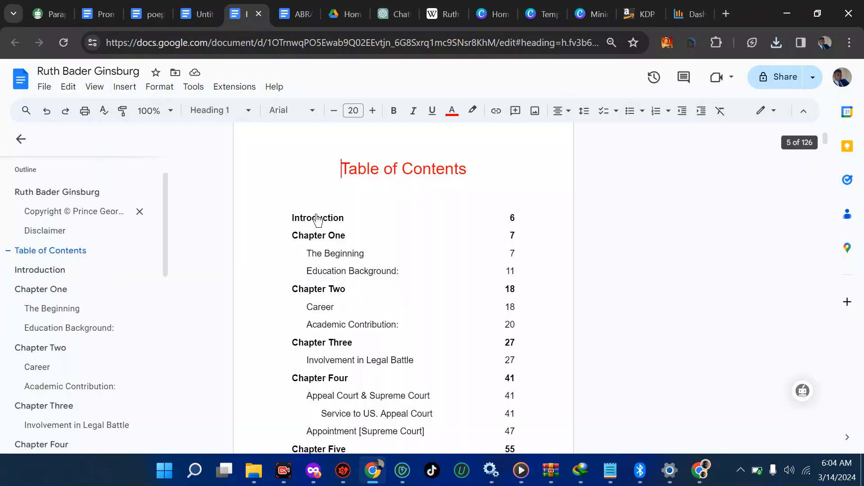
pyautogui.scroll(-8, 424, 247)
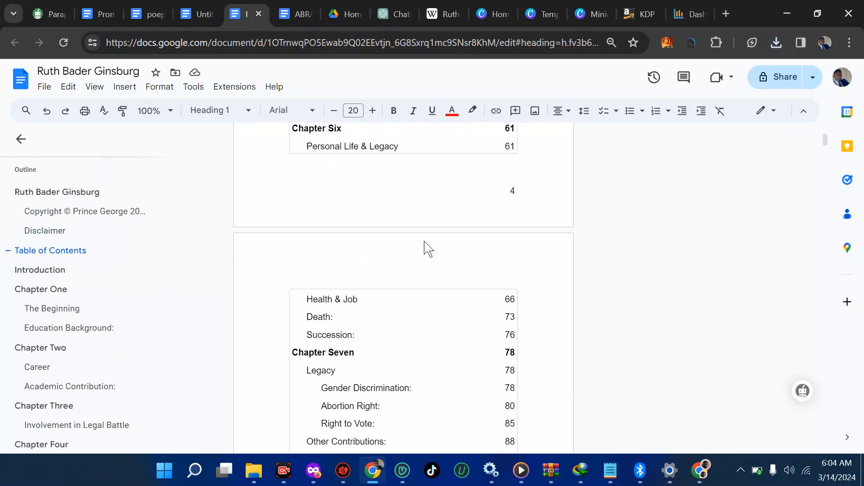
pyautogui.scroll(-7, 424, 247)
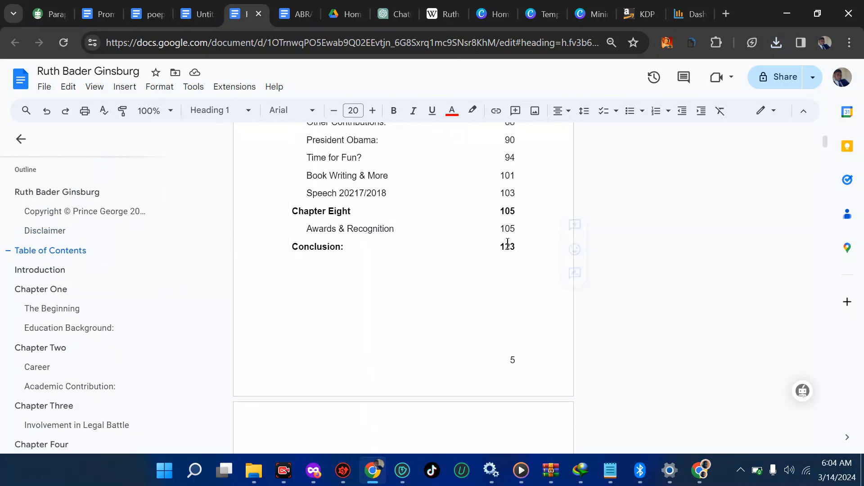
pyautogui.click(509, 249)
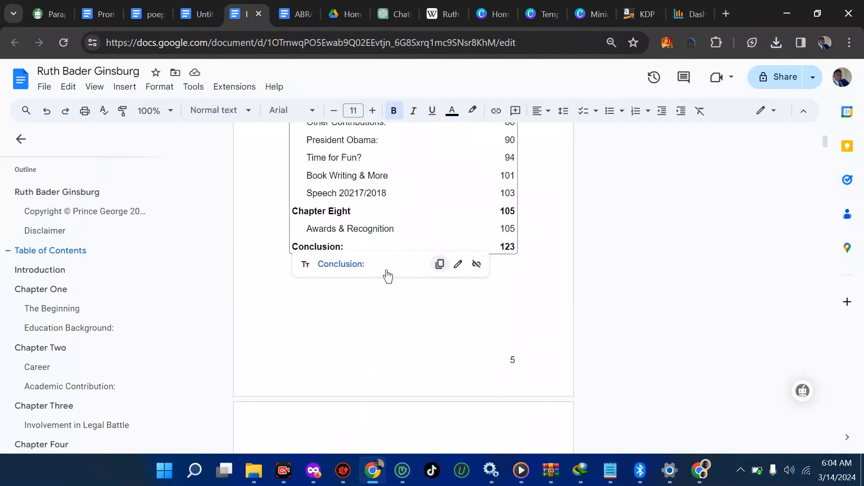
pyautogui.click(353, 266)
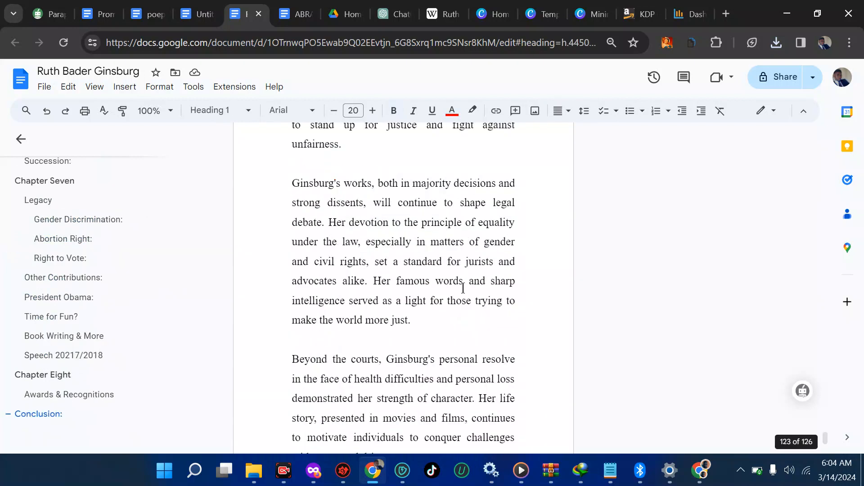
# Go to the end of the manuscript and check the page number on the last page
pyautogui.hotkey('ctrl', 'End')
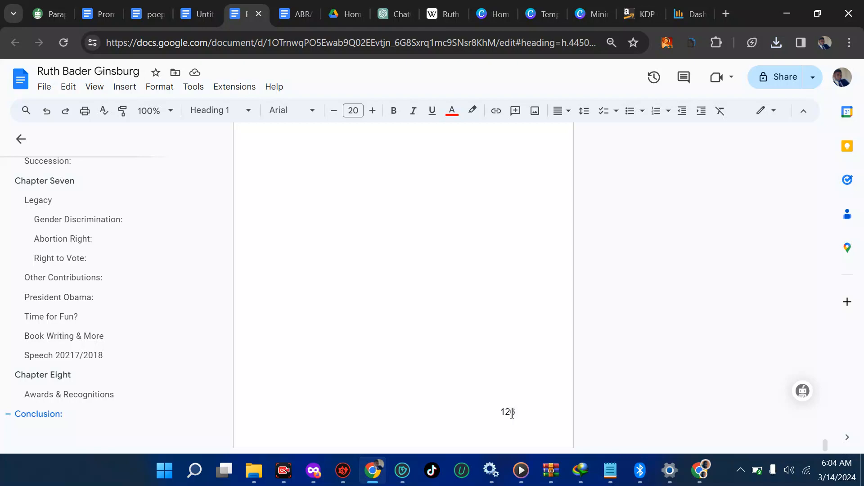
pyautogui.click(516, 389)
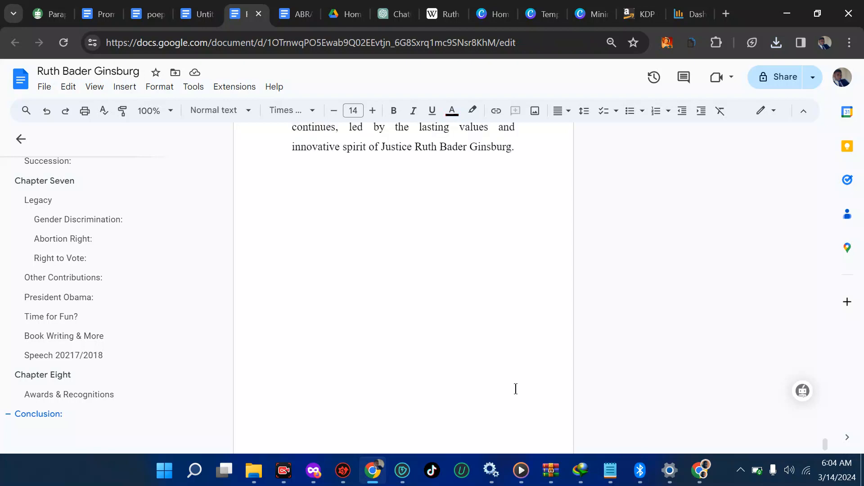
pyautogui.scroll(-1, 516, 389)
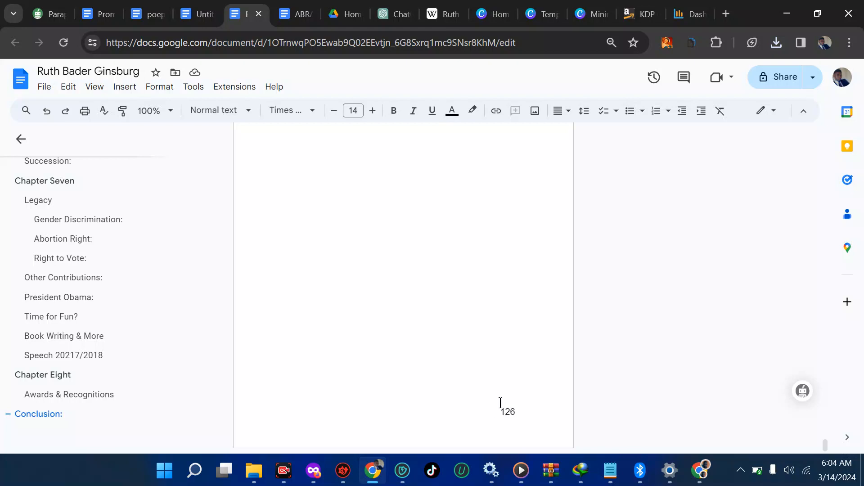
# Switch to the KDP page, search Google for "kdp cover size calculator" and open Amazon's KDP Cover Calculator
pyautogui.click(639, 14)
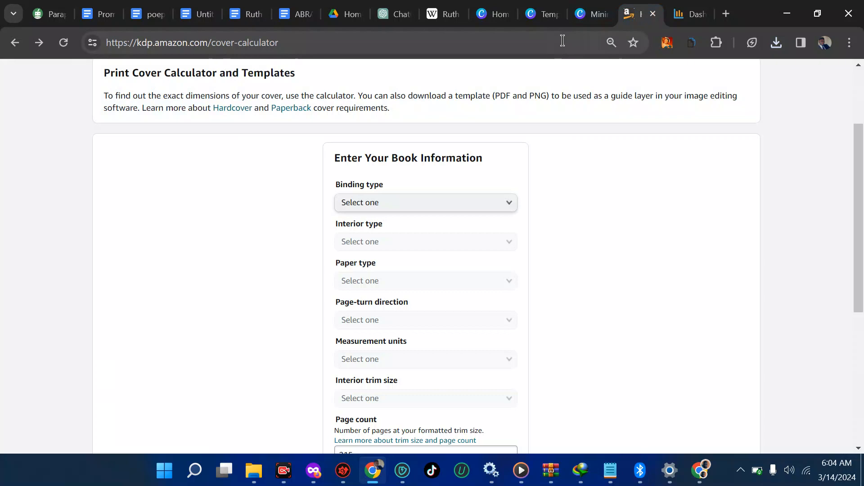
pyautogui.click(379, 42)
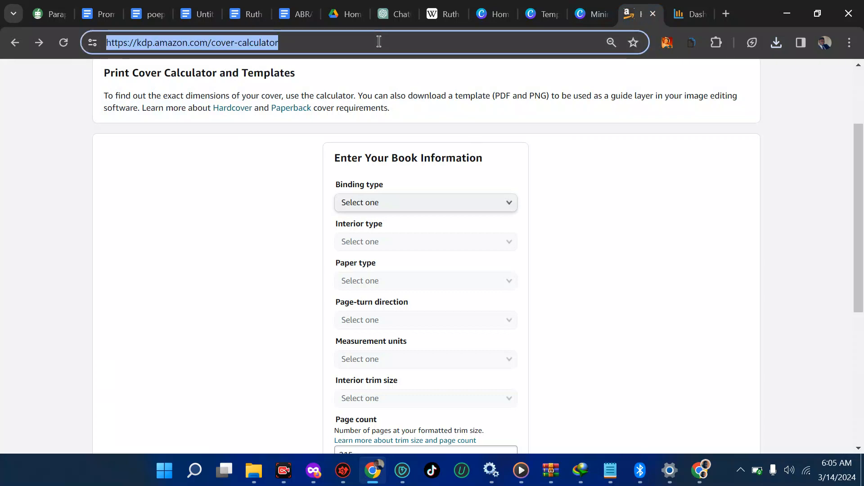
pyautogui.write('kdp cover')
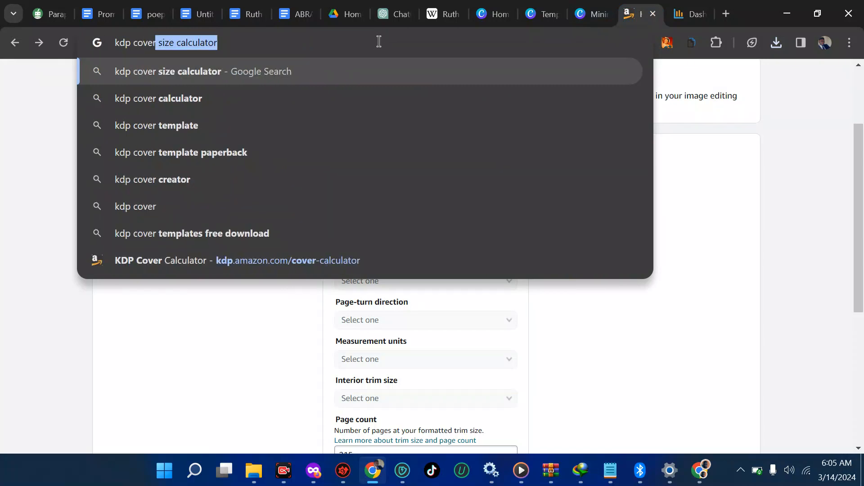
pyautogui.press('Return')
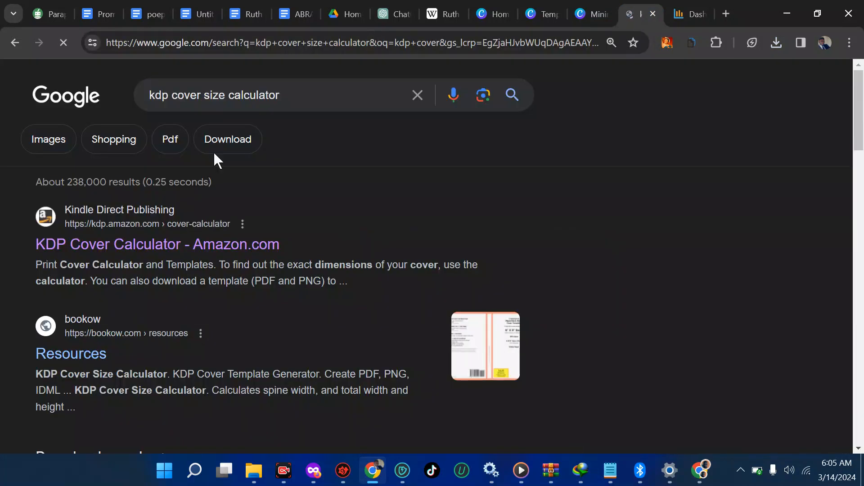
pyautogui.click(157, 246)
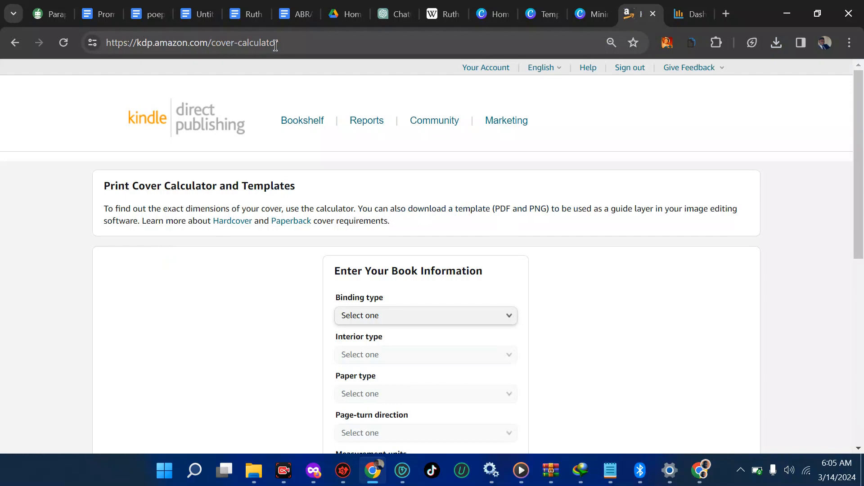
# Set the book's binding type to Hardcover and the interior type to Black & white
pyautogui.scroll(-2, 396, 214)
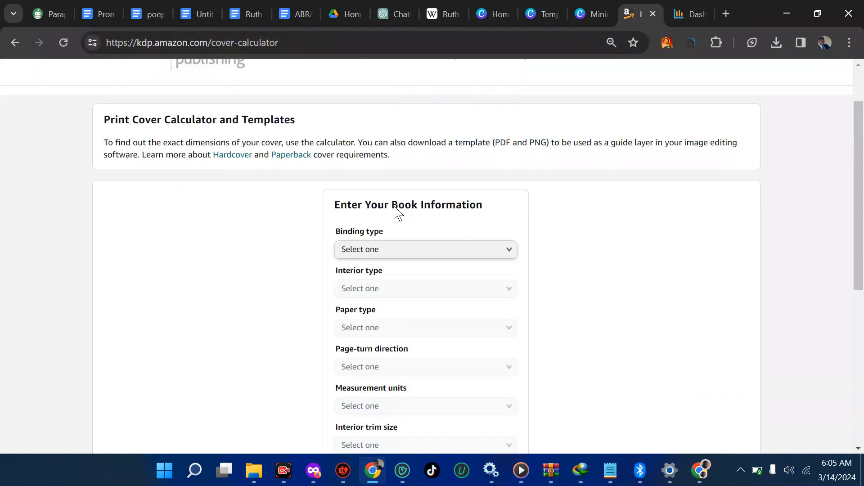
pyautogui.click(433, 225)
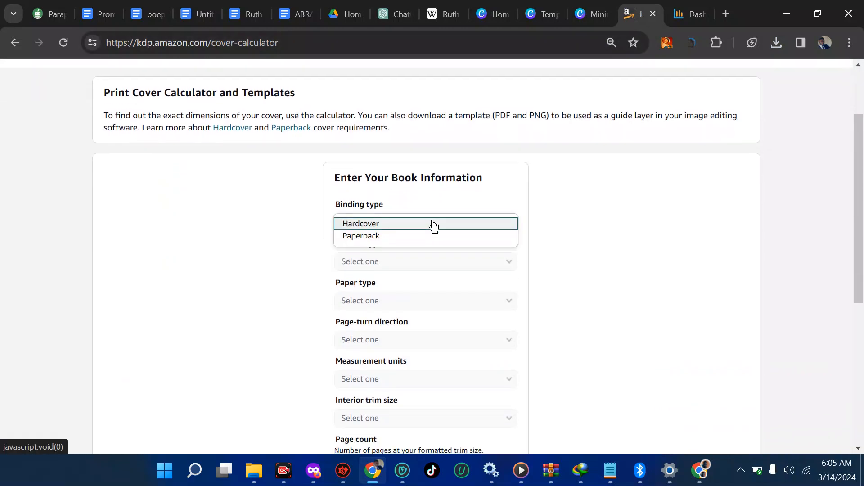
pyautogui.click(417, 225)
pyautogui.click(418, 229)
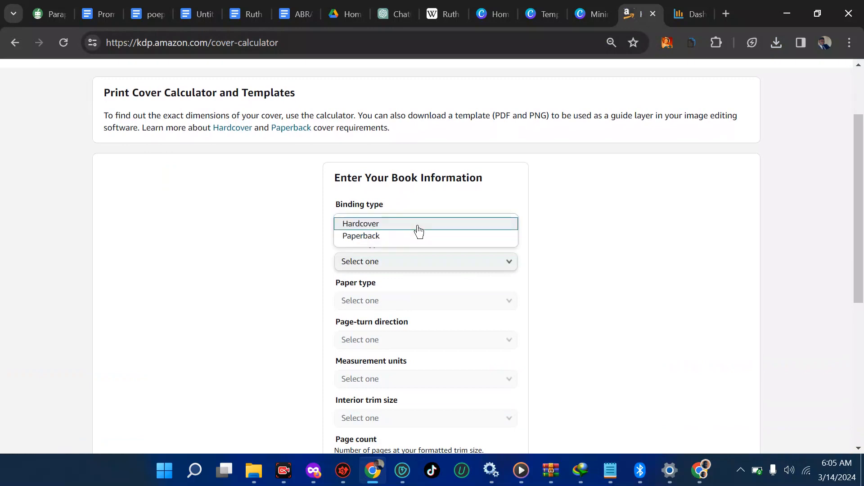
pyautogui.click(469, 268)
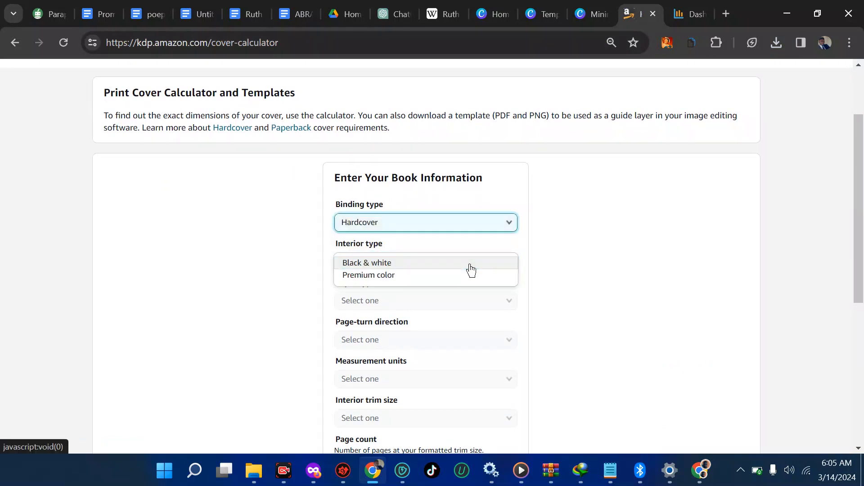
pyautogui.click(436, 267)
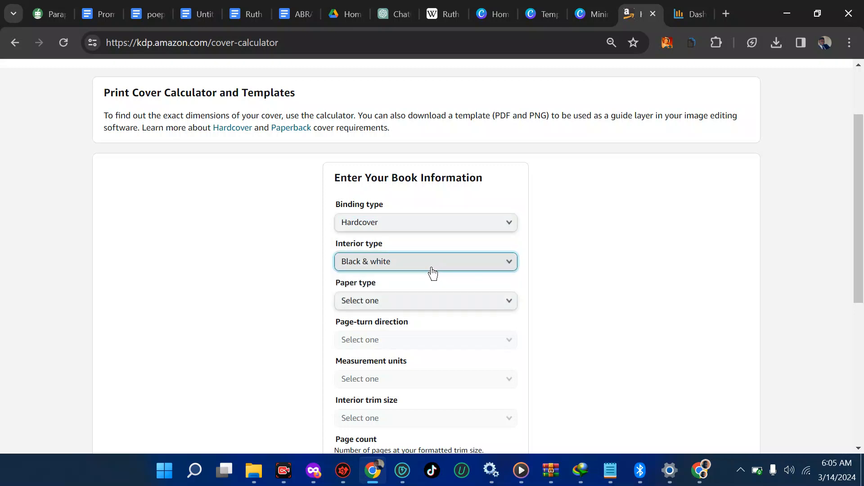
# Choose White paper and a Left to Right page-turn direction, and open the measurement unit options
pyautogui.click(404, 304)
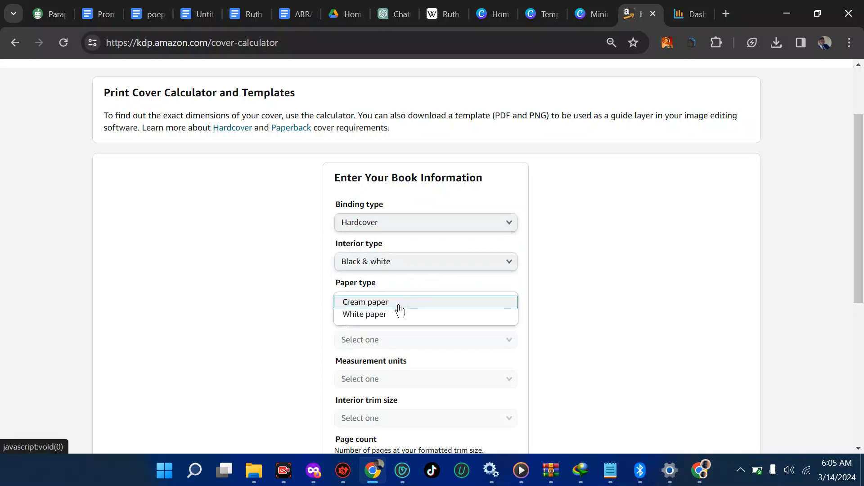
pyautogui.click(390, 314)
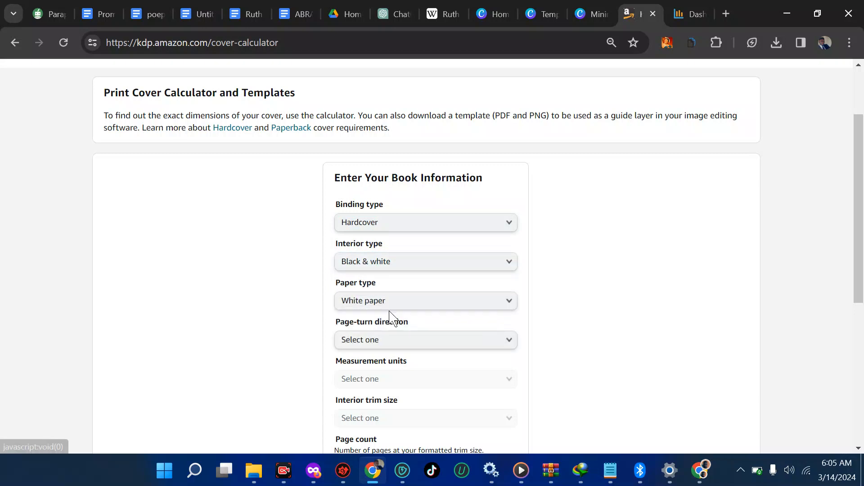
pyautogui.click(390, 318)
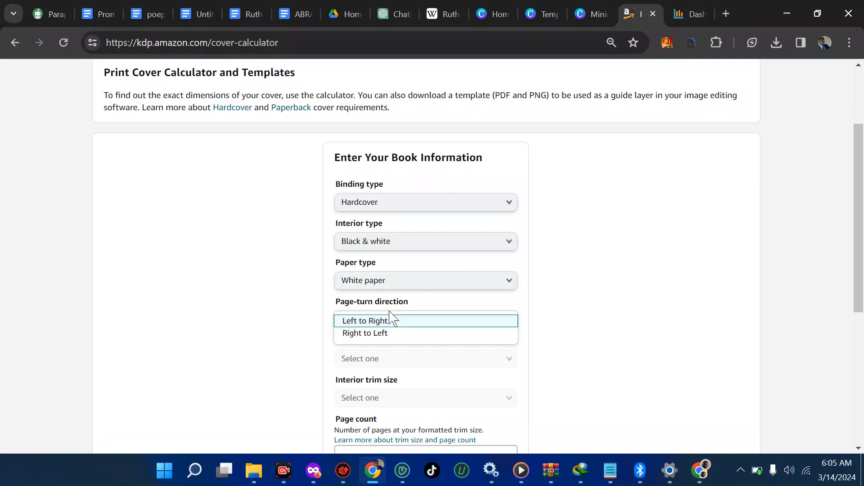
pyautogui.click(383, 321)
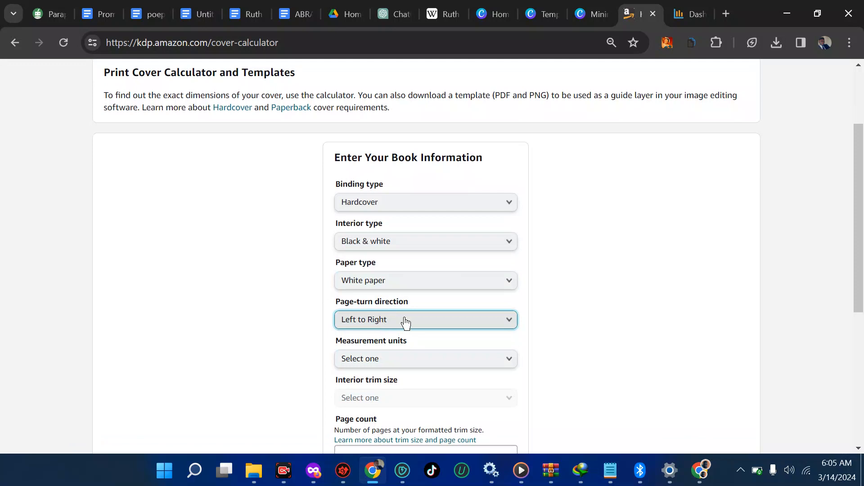
pyautogui.scroll(-1, 403, 323)
pyautogui.click(382, 336)
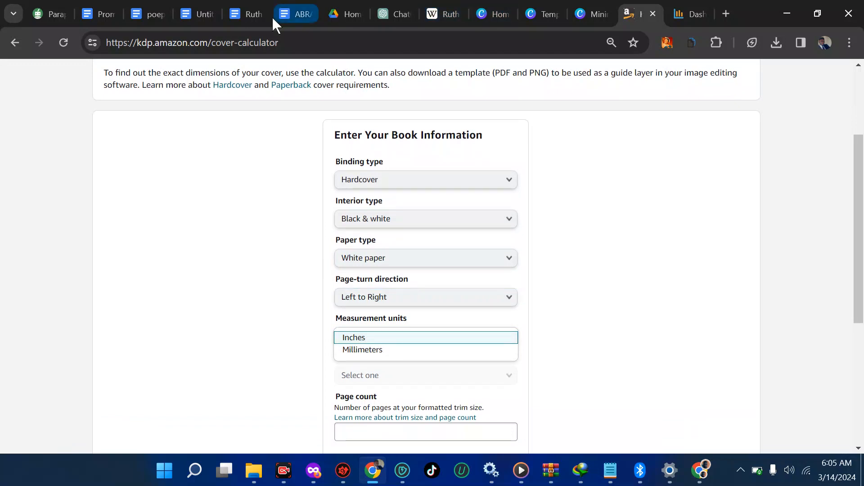
# Switch to the Ruth Bader Ginsburg manuscript in Google Docs and check the paper size in its page setup
pyautogui.click(248, 18)
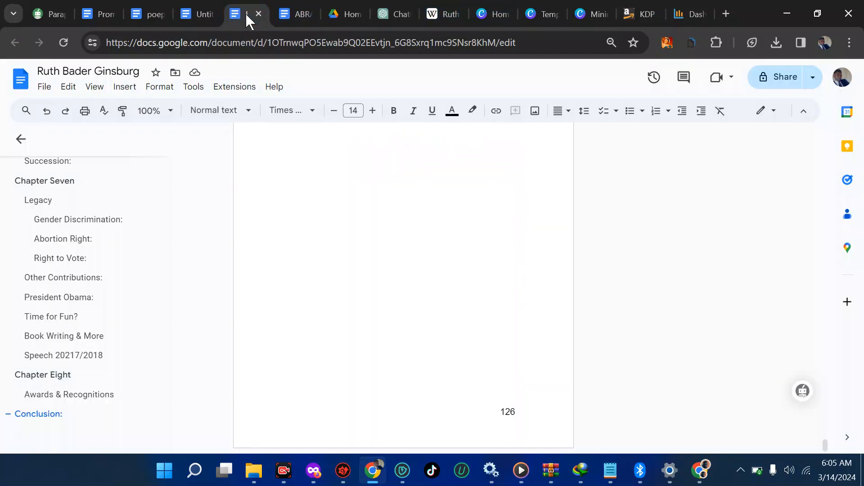
pyautogui.click(43, 90)
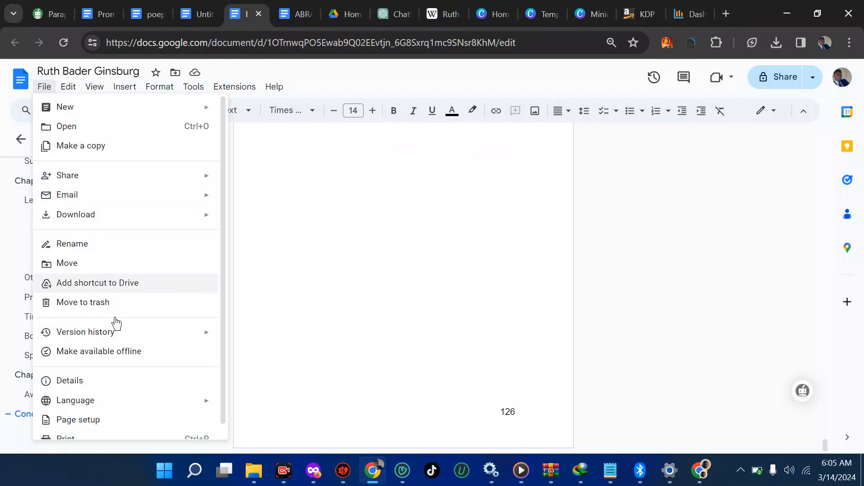
pyautogui.scroll(-1, 115, 321)
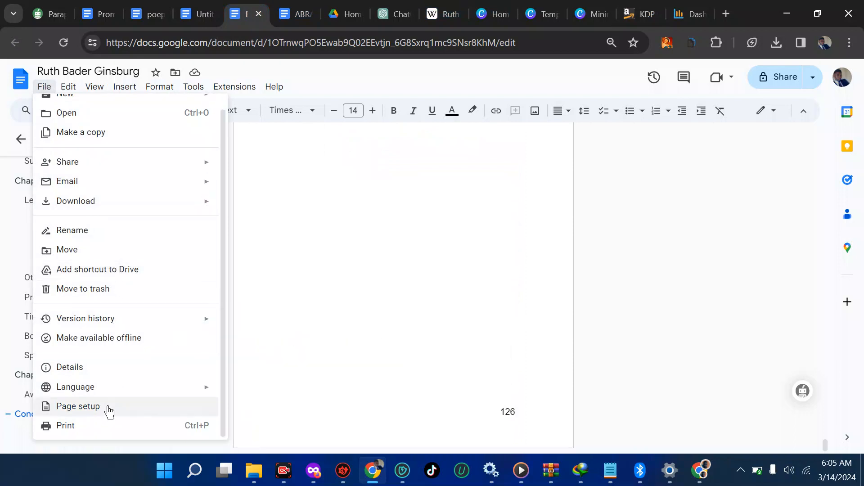
pyautogui.click(109, 410)
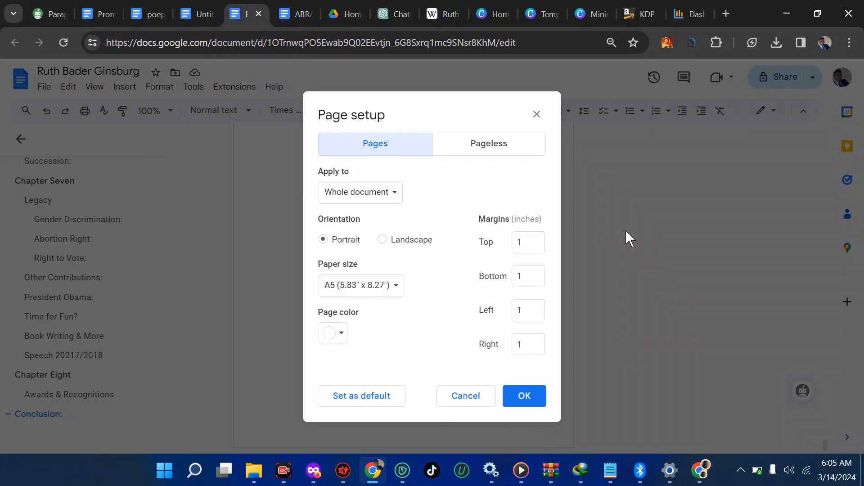
# Return to the KDP Cover Calculator and set the measurement units to Inches and the interior trim size to 6 x 9 in
pyautogui.click(636, 17)
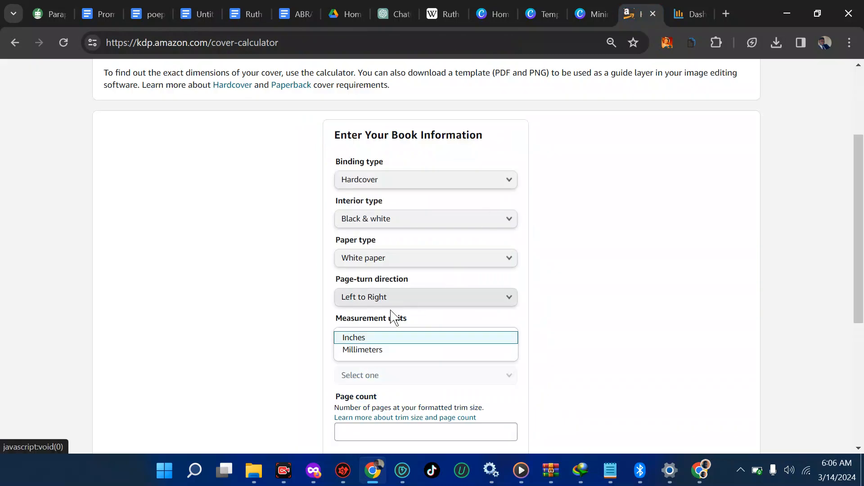
pyautogui.click(360, 342)
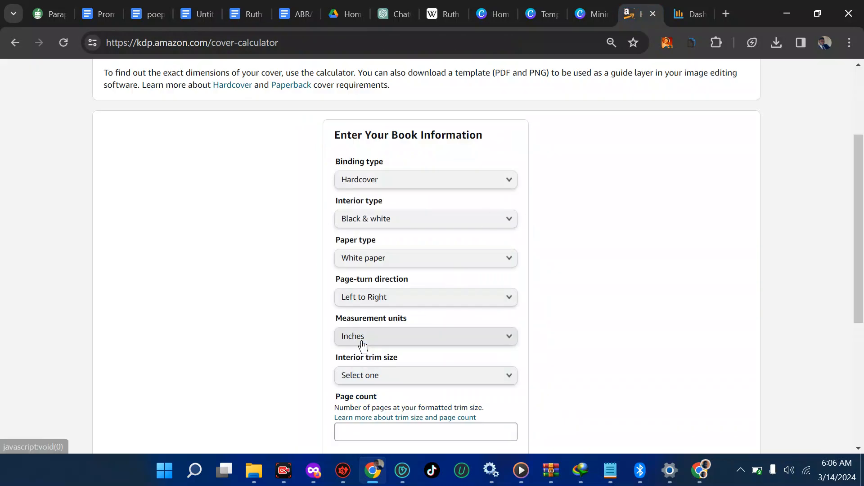
pyautogui.click(386, 376)
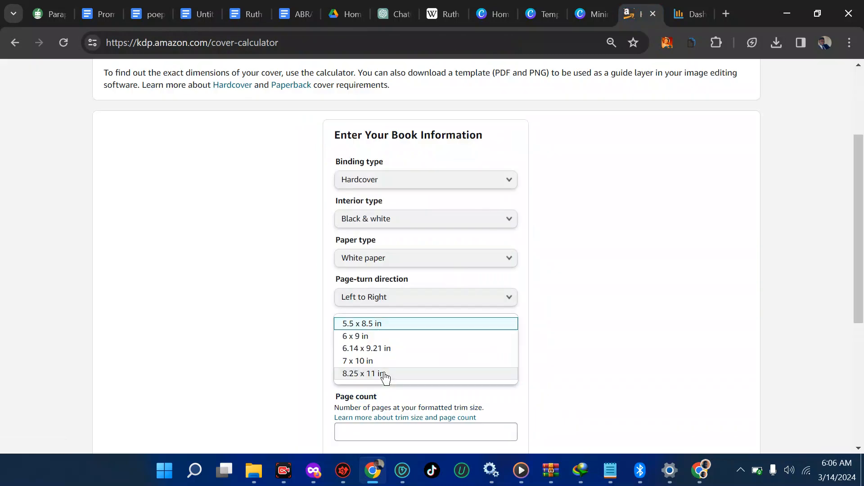
pyautogui.click(377, 338)
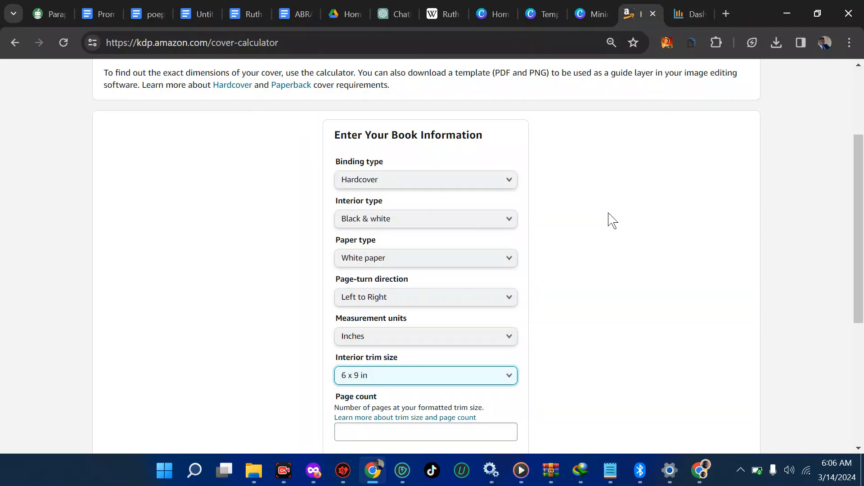
# Set the page count to 130, calculate the cover dimensions and review the resulting measurements and layout diagram
pyautogui.scroll(-2, 612, 221)
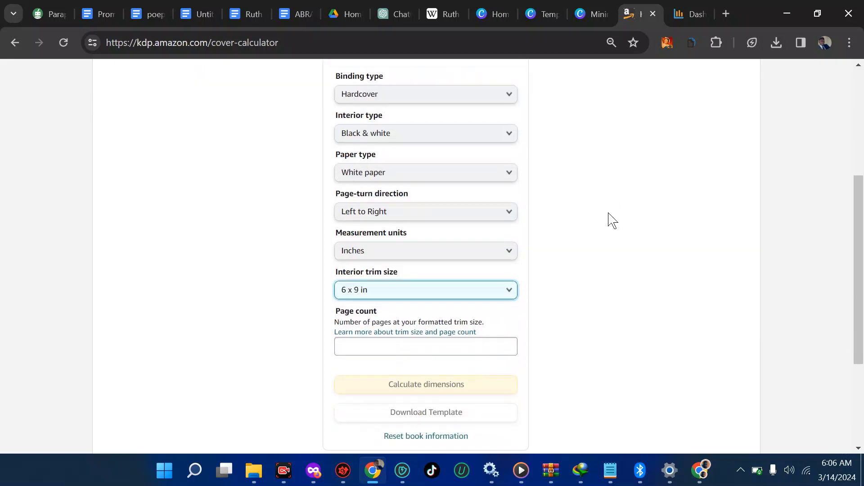
pyautogui.click(468, 336)
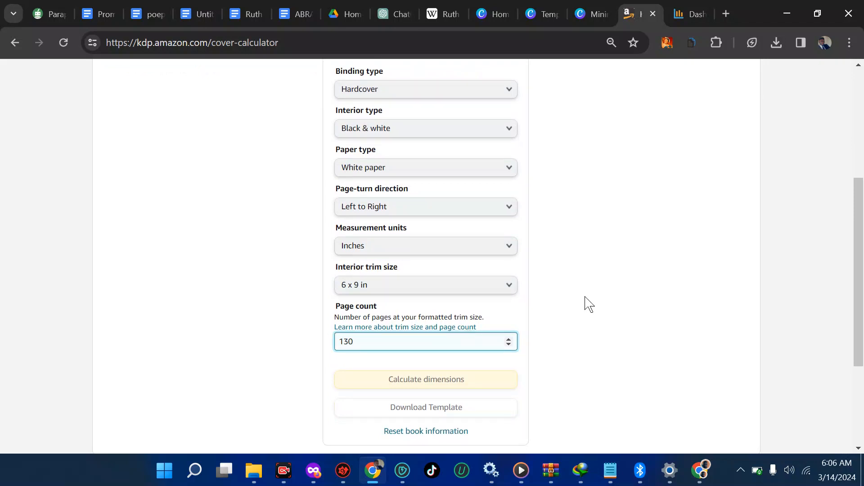
pyautogui.scroll(-1, 589, 304)
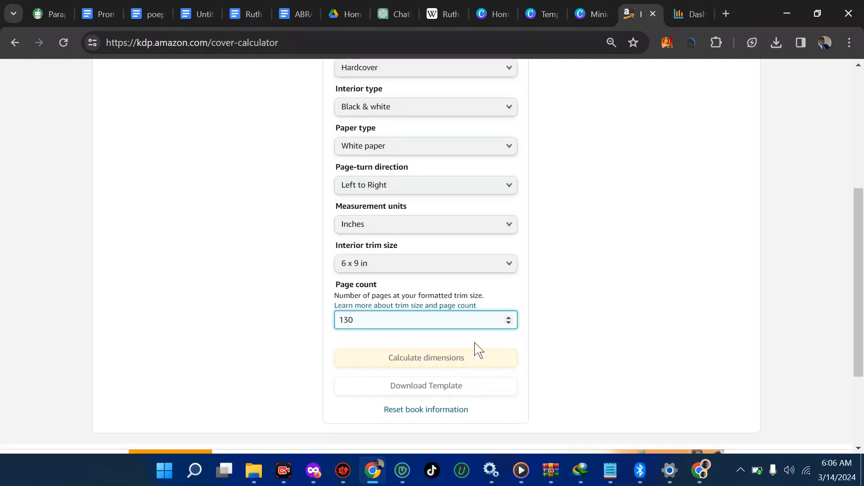
pyautogui.click(475, 339)
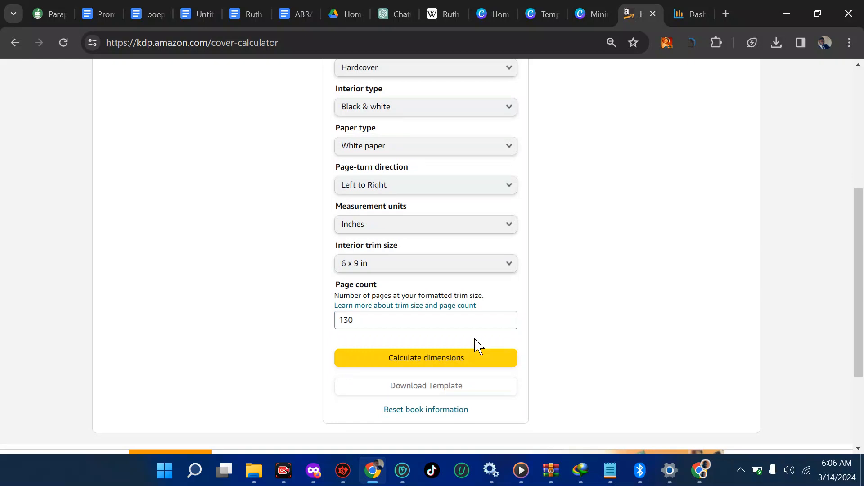
pyautogui.click(433, 362)
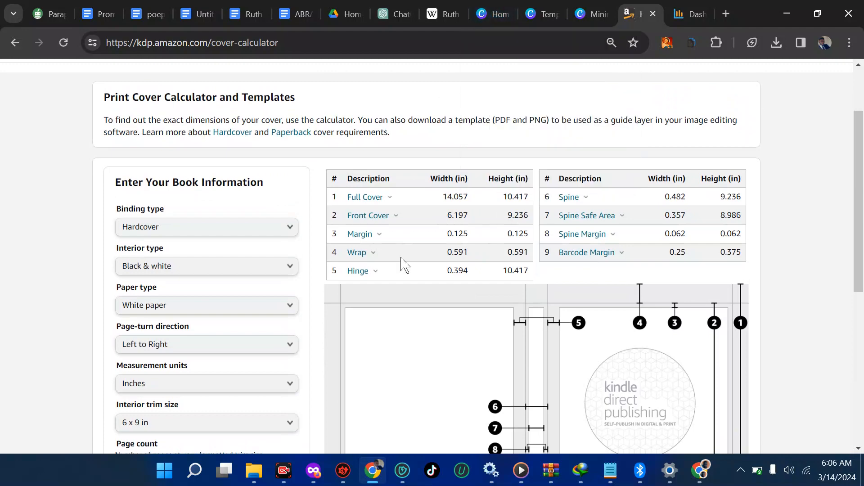
pyautogui.scroll(-3, 404, 264)
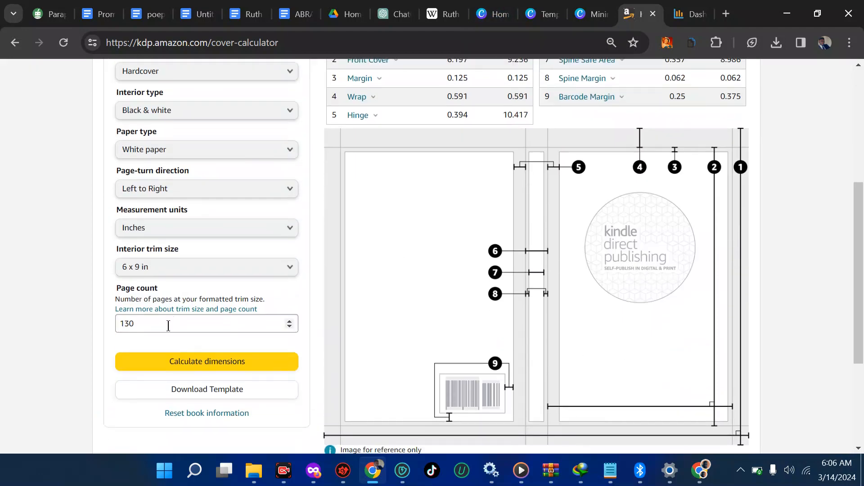
pyautogui.scroll(3, 480, 221)
pyautogui.scroll(3, 480, 220)
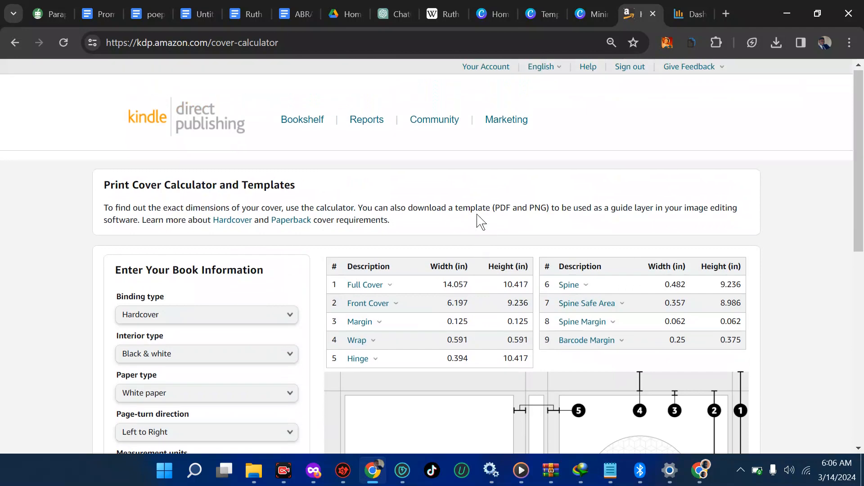
# Switch to the Canva home page and start a new design with a custom size
pyautogui.click(493, 9)
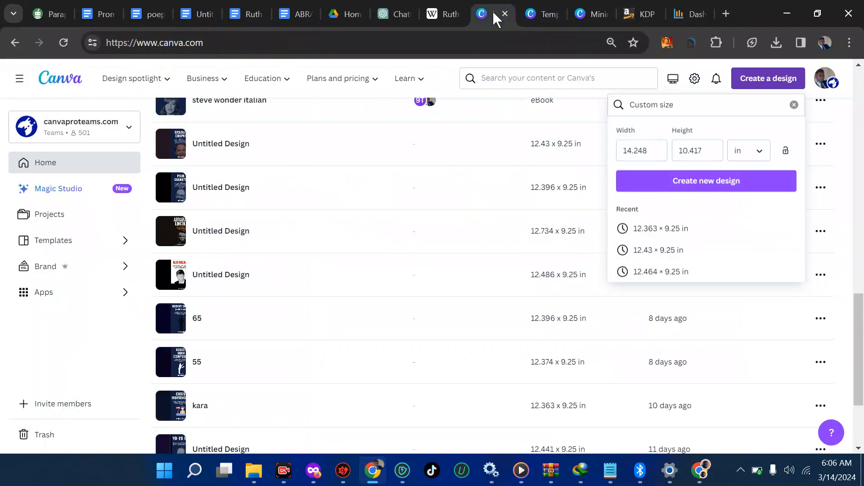
pyautogui.moveTo(135, 85)
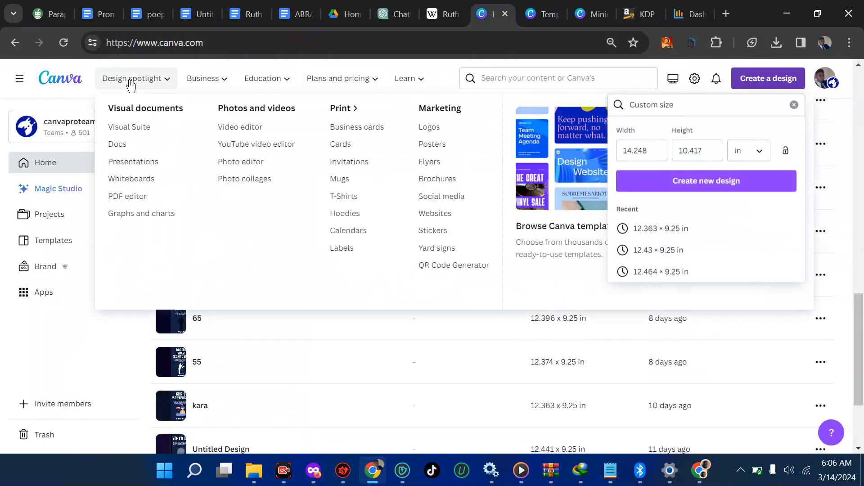
pyautogui.moveTo(203, 81)
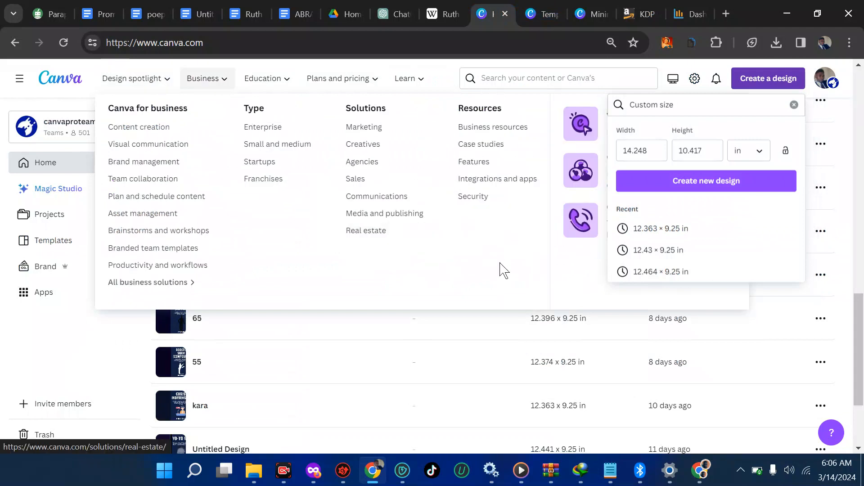
pyautogui.click(862, 213)
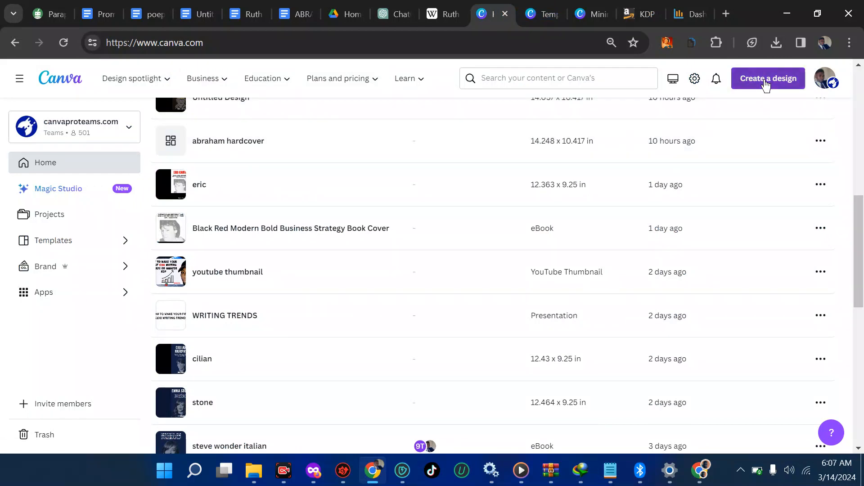
pyautogui.click(764, 80)
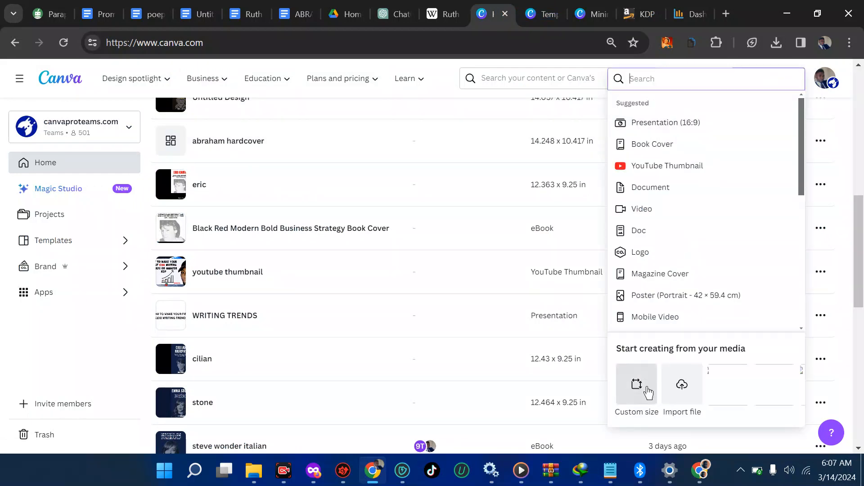
pyautogui.click(647, 393)
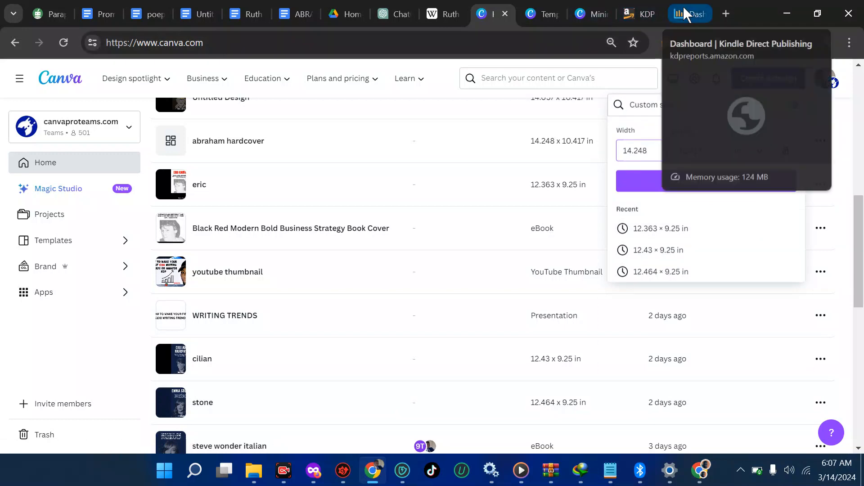
# Copy the Full Cover width of 14.057 in from the KDP calculator into Canva's custom design width
pyautogui.click(635, 14)
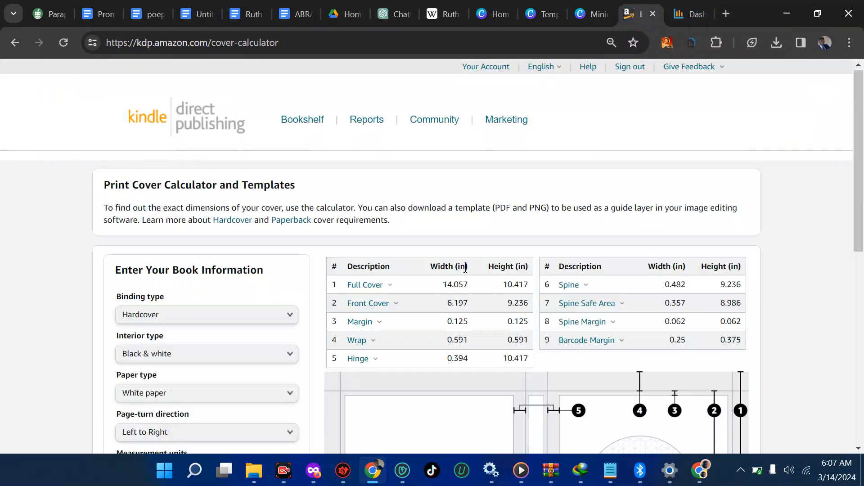
pyautogui.moveTo(471, 286); pyautogui.dragTo(442, 293)
pyautogui.hotkey('ctrl', 'c')
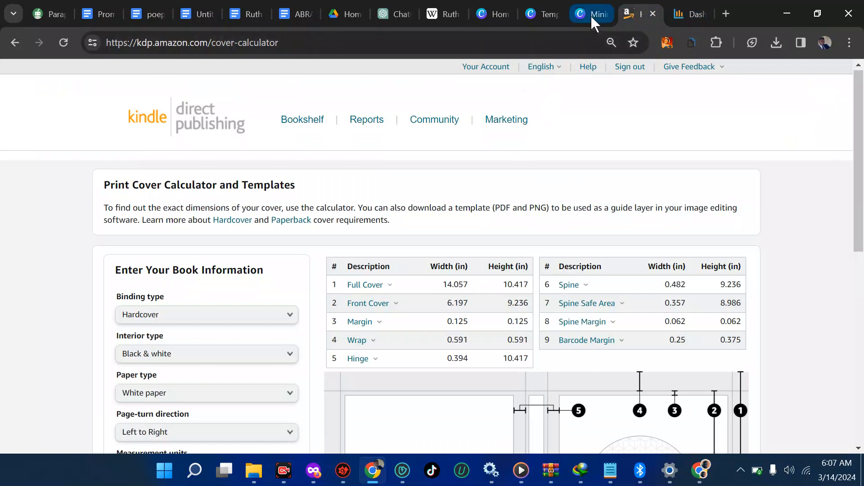
pyautogui.click(504, 8)
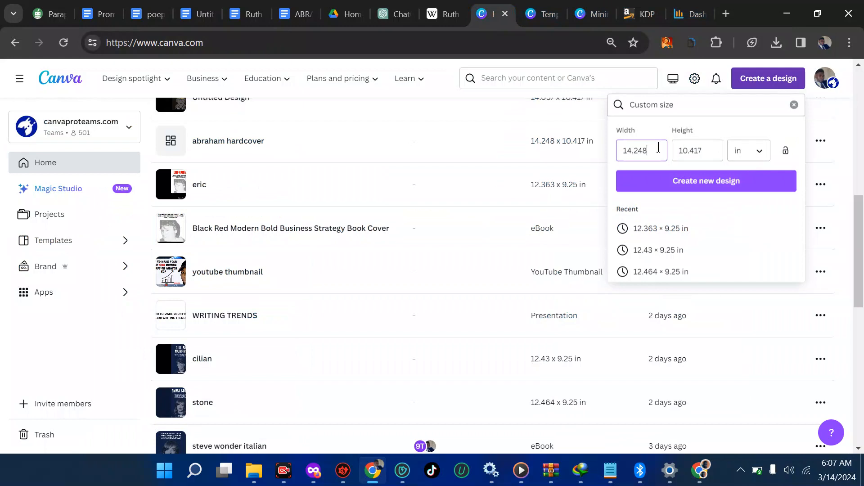
pyautogui.doubleClick(658, 147)
pyautogui.hotkey('ctrl', 'v')
# Check the height against the KDP Full Cover dimensions and create the 14.057 × 10.417 in Canva design
pyautogui.click(711, 153)
pyautogui.click(644, 14)
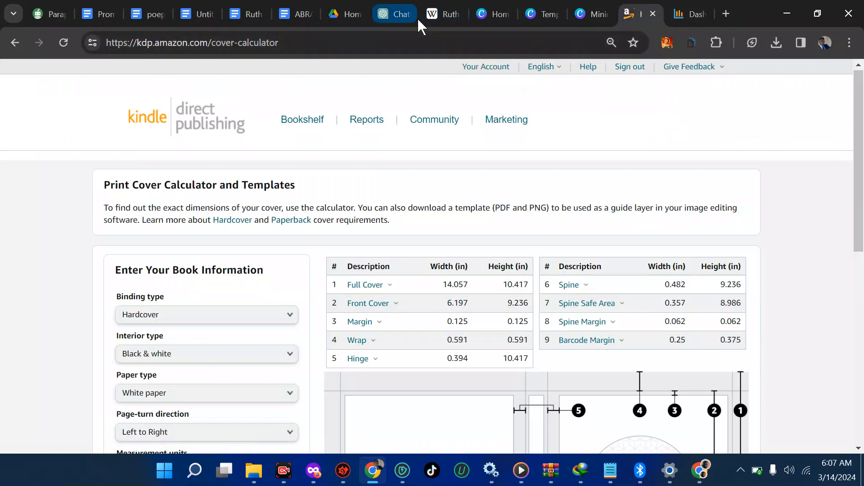
pyautogui.click(485, 12)
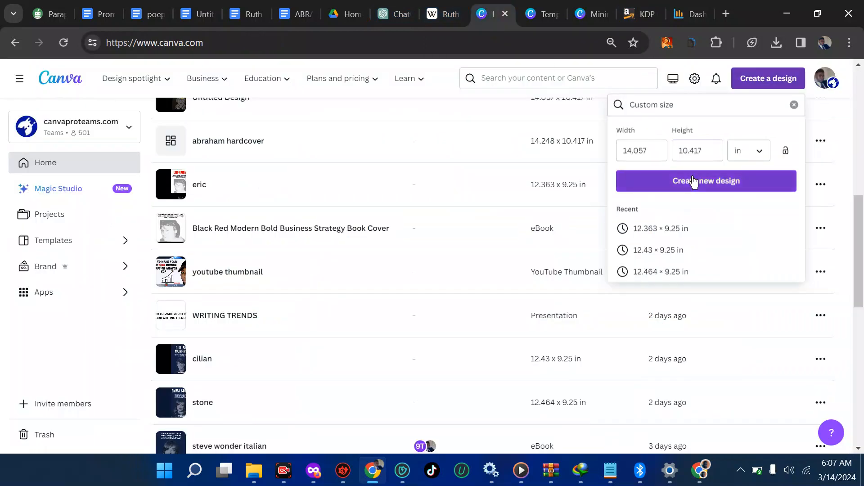
pyautogui.click(693, 182)
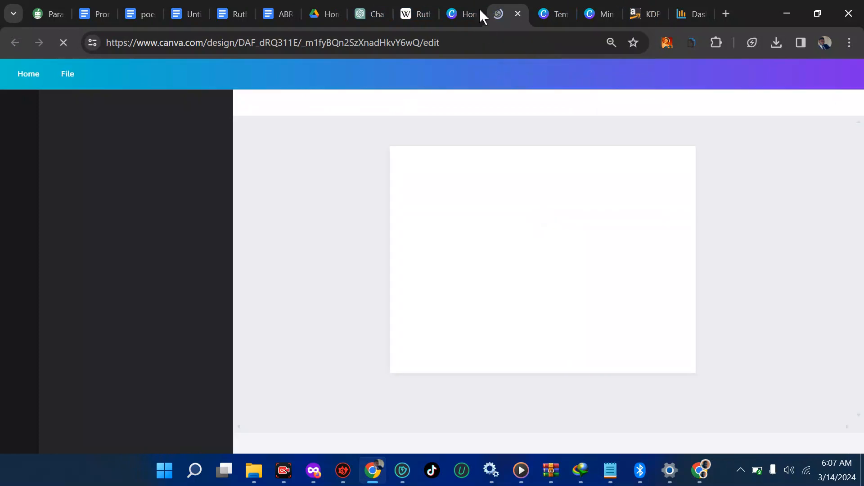
# Return to the KDP Cover Calculator and download the 130-page hardcover template to the template kdp folder
pyautogui.moveTo(457, 1)
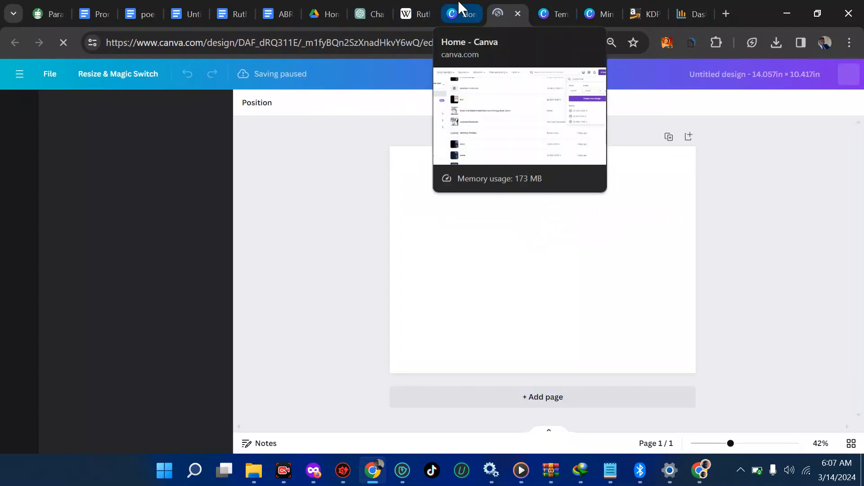
pyautogui.click(649, 16)
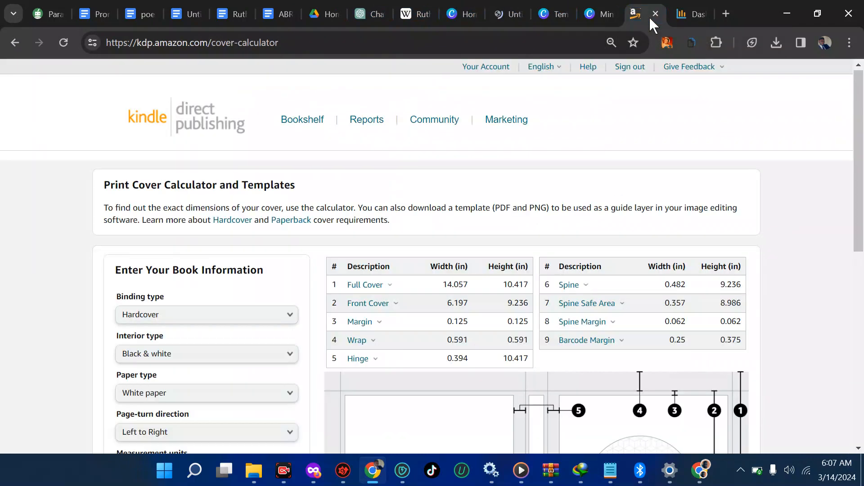
pyautogui.scroll(-5, 593, 185)
pyautogui.scroll(-1, 592, 185)
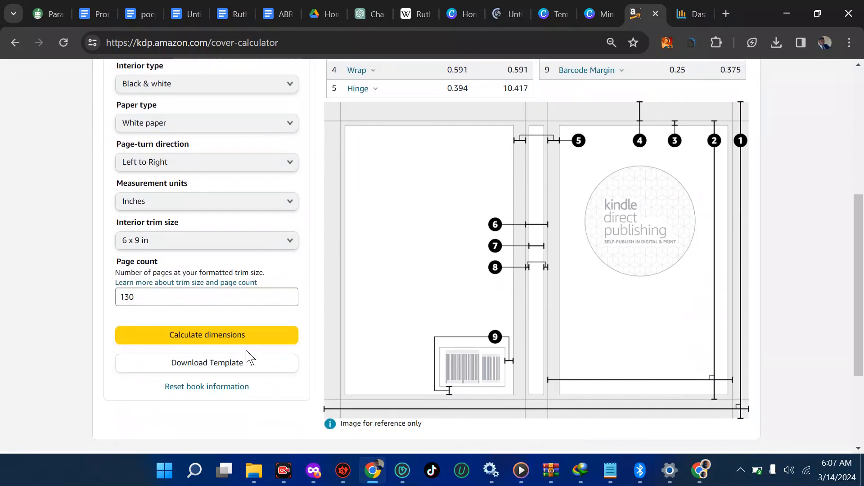
pyautogui.click(212, 370)
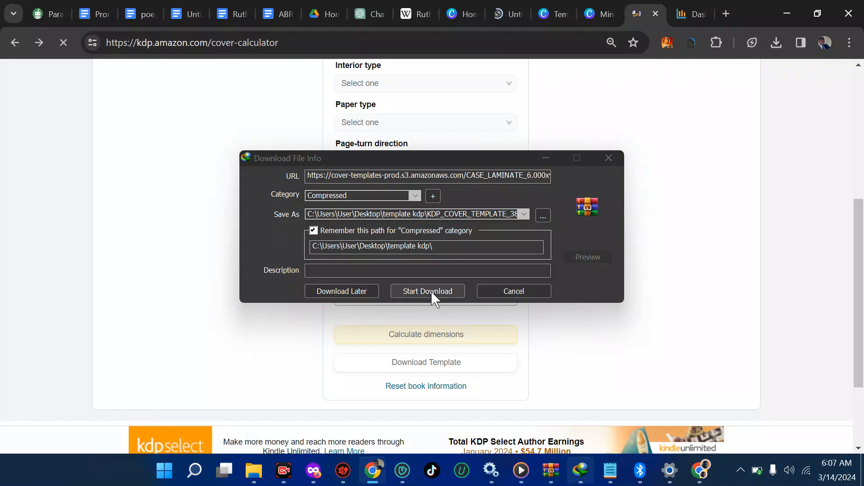
pyautogui.click(432, 291)
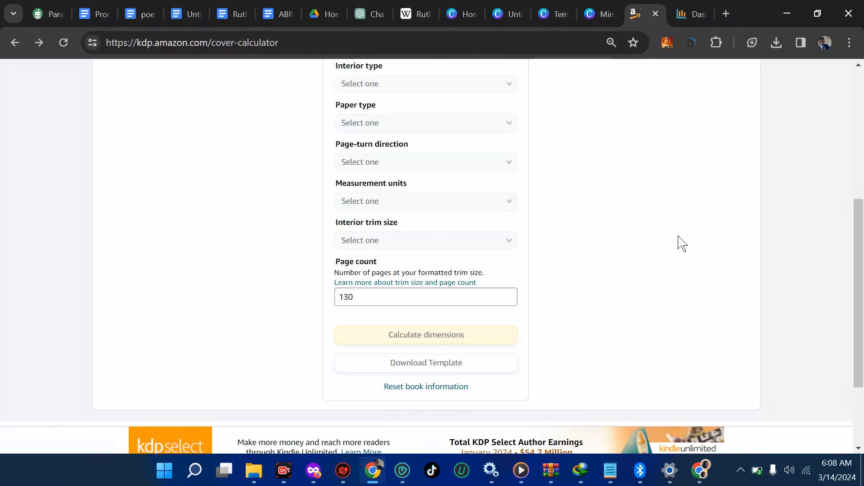
# Open the downloaded KDP_COVER_TEMPLATE_38.zip archive from Internet Download Manager and dismiss the WinRAR notice
pyautogui.scroll(2, 677, 270)
pyautogui.click(580, 470)
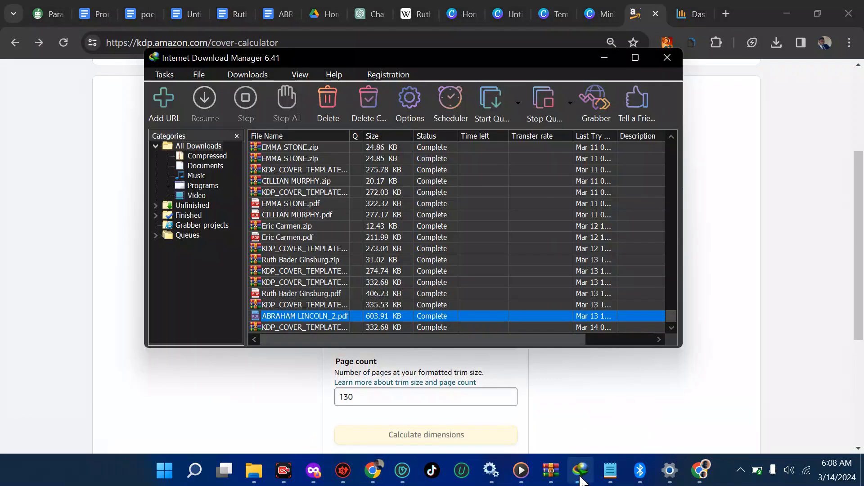
pyautogui.doubleClick(412, 332)
pyautogui.click(433, 330)
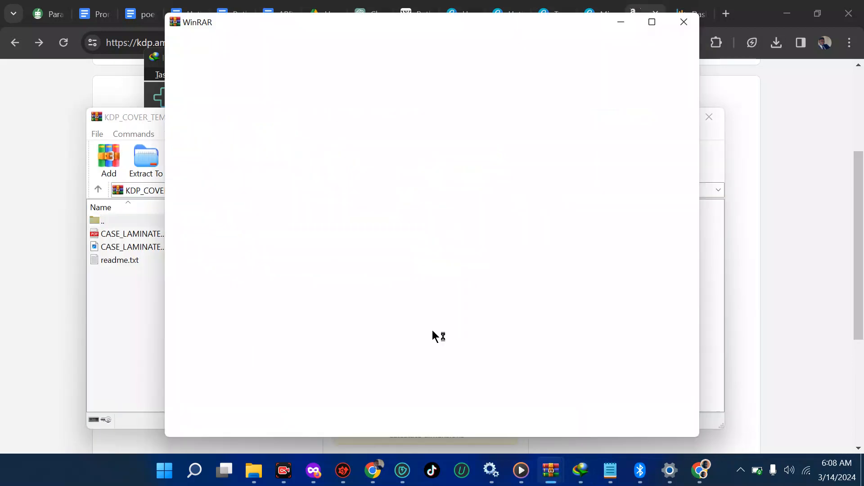
pyautogui.click(678, 28)
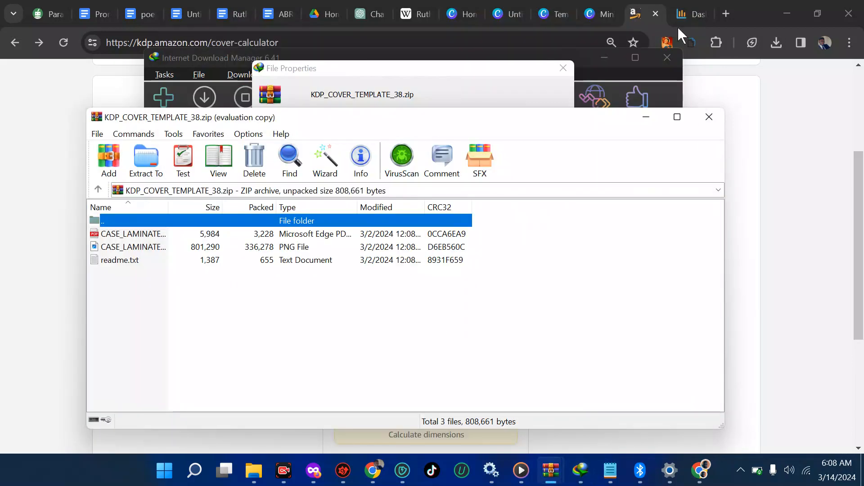
# Copy the 130-page CASE_LAMINATE PNG from the archive to the desktop, deleting the older 215-page template there
pyautogui.click(294, 248)
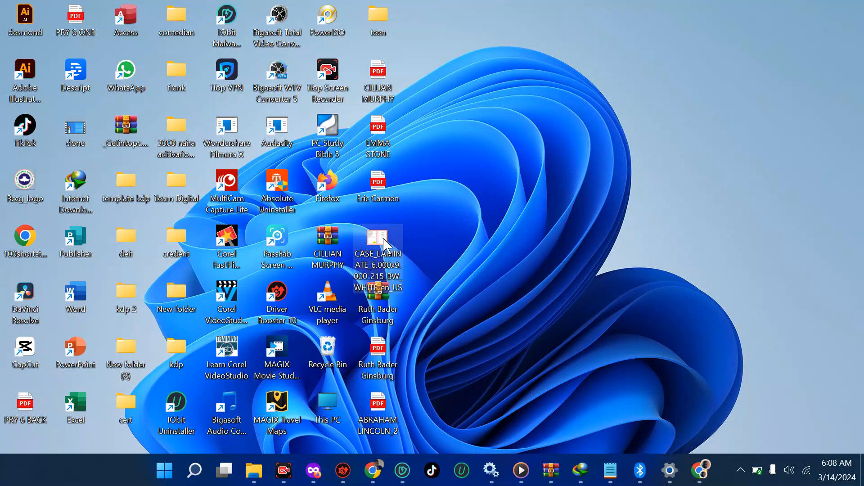
pyautogui.press('Delete')
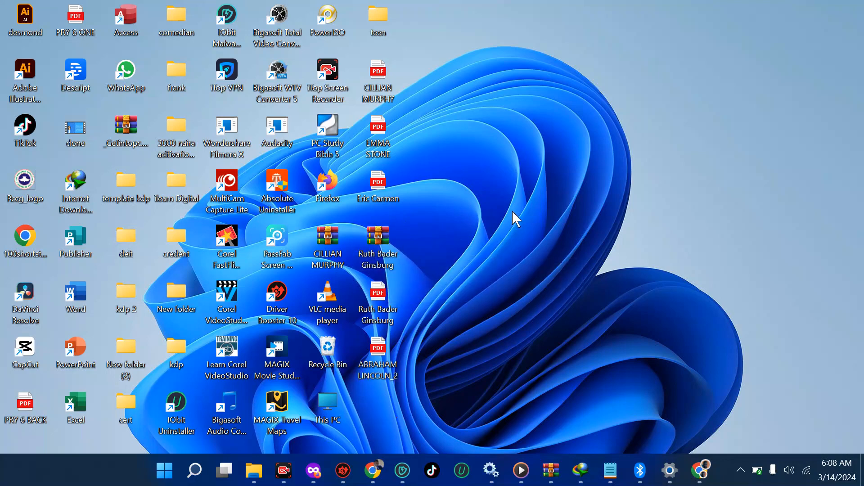
pyautogui.hotkey('ctrl', 'z')
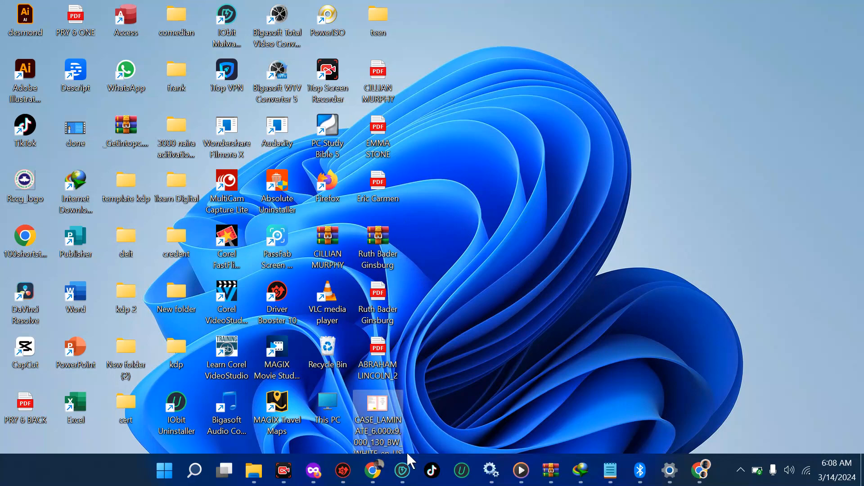
# Switch back to the new Canva design and name it "hhh"
pyautogui.moveTo(373, 471)
pyautogui.click(372, 414)
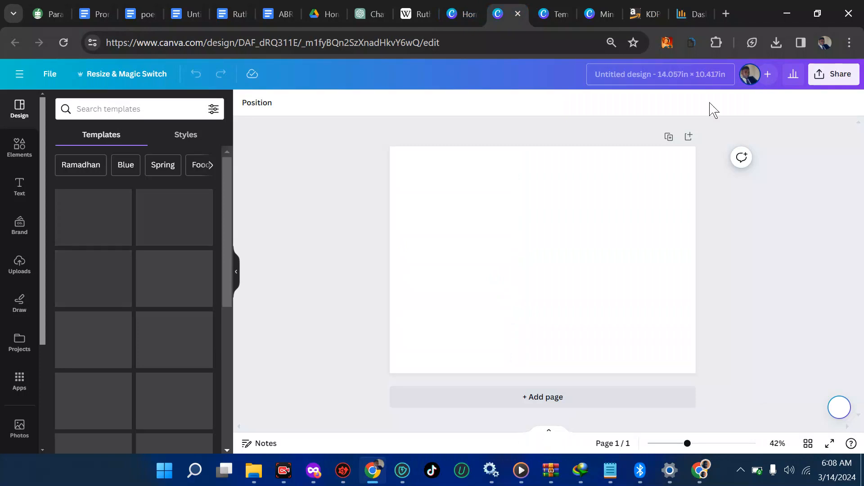
pyautogui.click(681, 74)
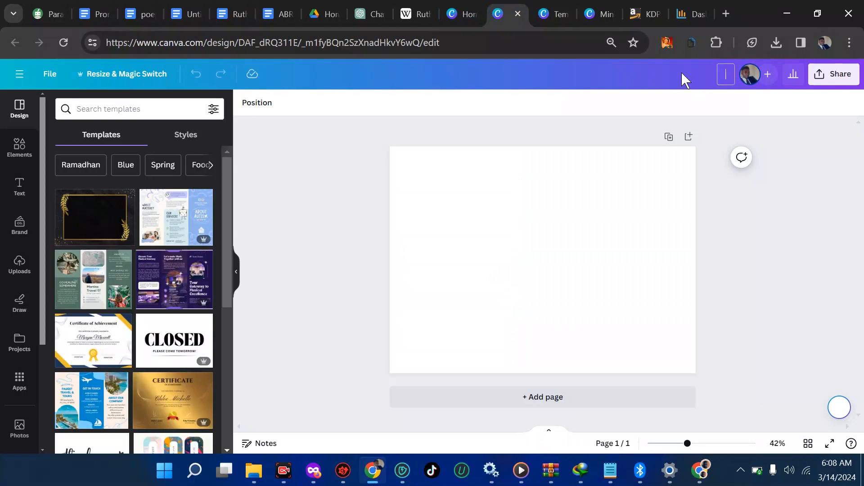
pyautogui.write('jha')
pyautogui.press('BackSpace')
pyautogui.press('BackSpace')
pyautogui.press('BackSpace')
pyautogui.write('hhh')
# Upload the CASE_LAMINATE_6.000x9.000_130_BW_WHITE_en_US image from the Desktop folder and fit it over the whole page
pyautogui.click(18, 262)
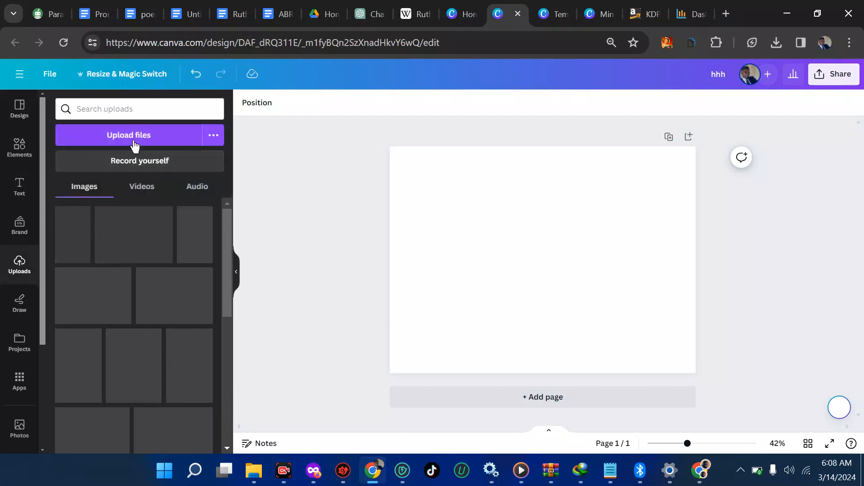
pyautogui.click(134, 142)
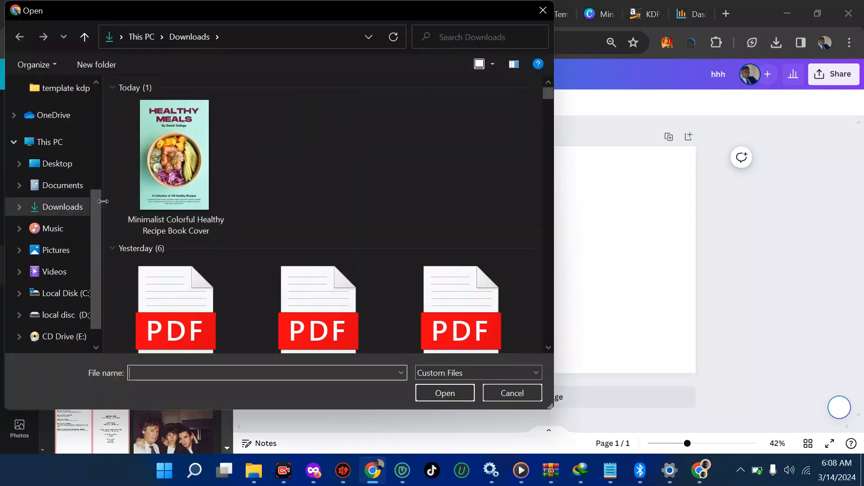
pyautogui.click(56, 164)
pyautogui.scroll(-2, 276, 201)
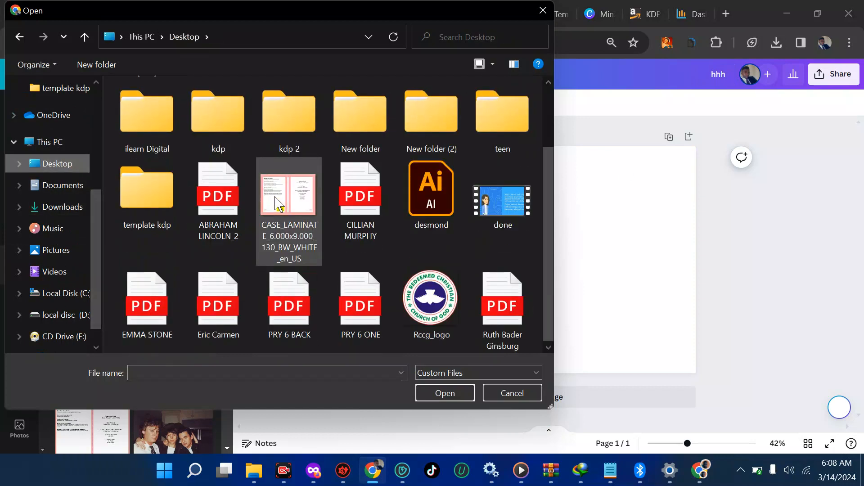
pyautogui.doubleClick(293, 212)
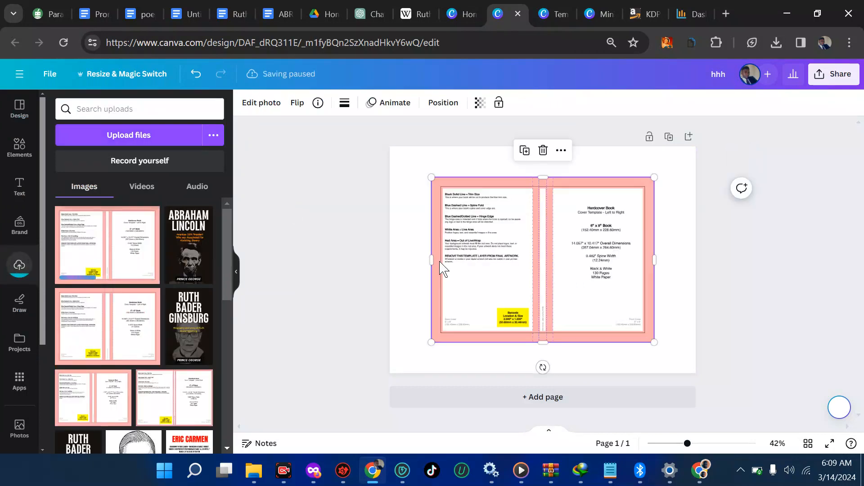
pyautogui.moveTo(506, 272); pyautogui.dragTo(464, 241)
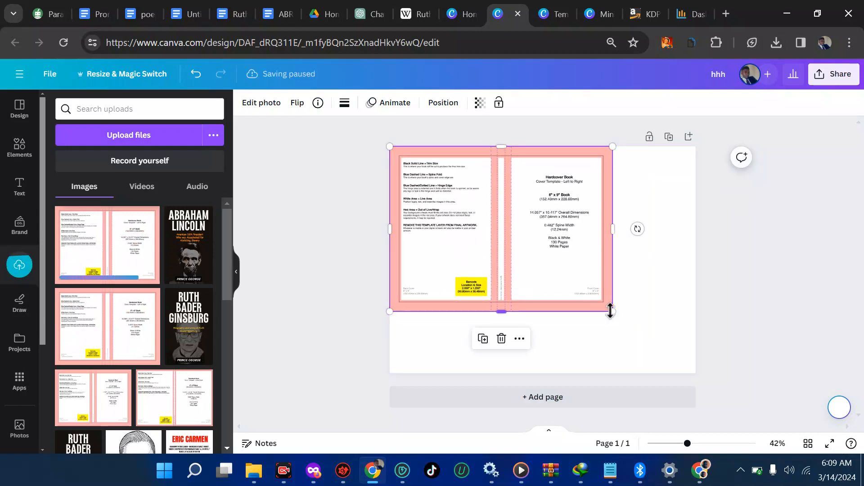
pyautogui.moveTo(614, 315); pyautogui.dragTo(717, 356)
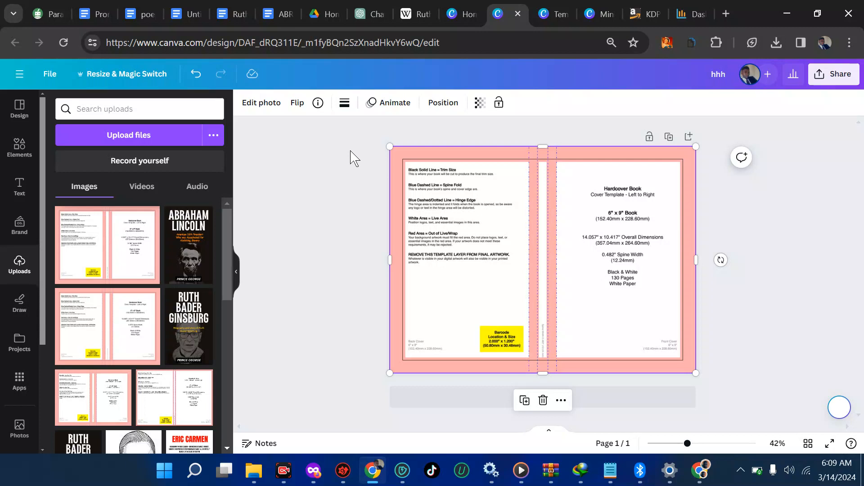
# Add a square shape over the template and stretch it sideways across the back cover past the page edge
pyautogui.click(19, 189)
pyautogui.click(23, 145)
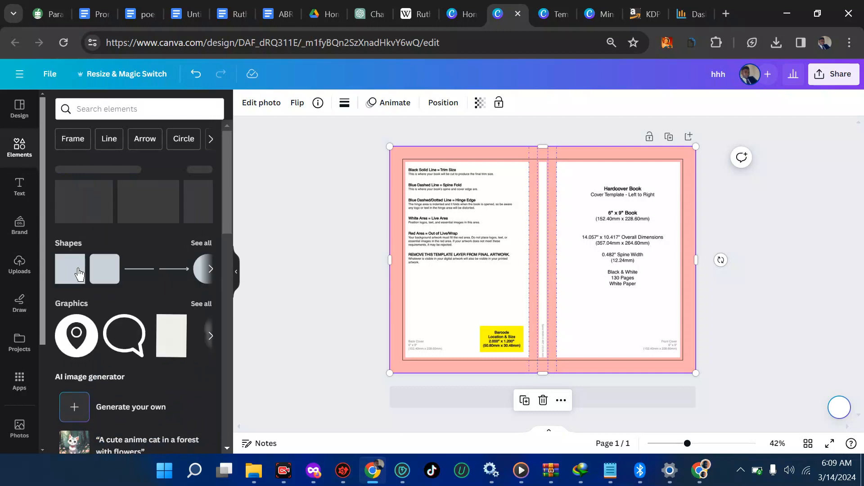
pyautogui.click(73, 282)
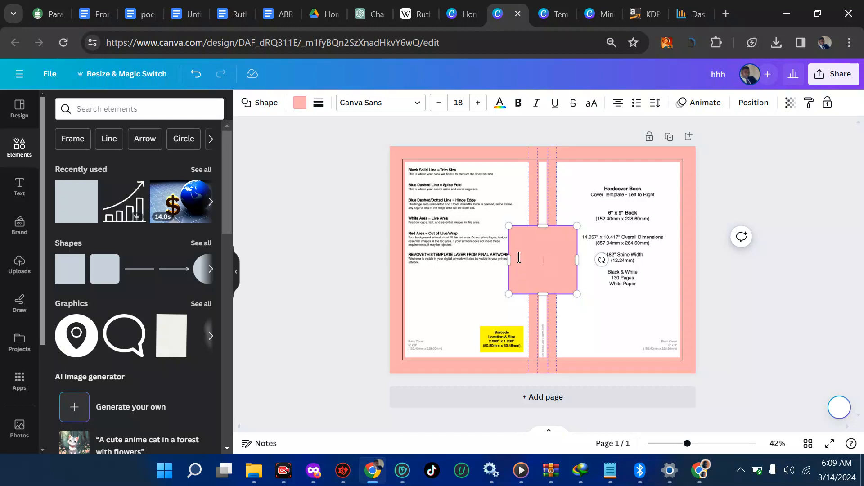
pyautogui.moveTo(513, 261); pyautogui.dragTo(359, 261)
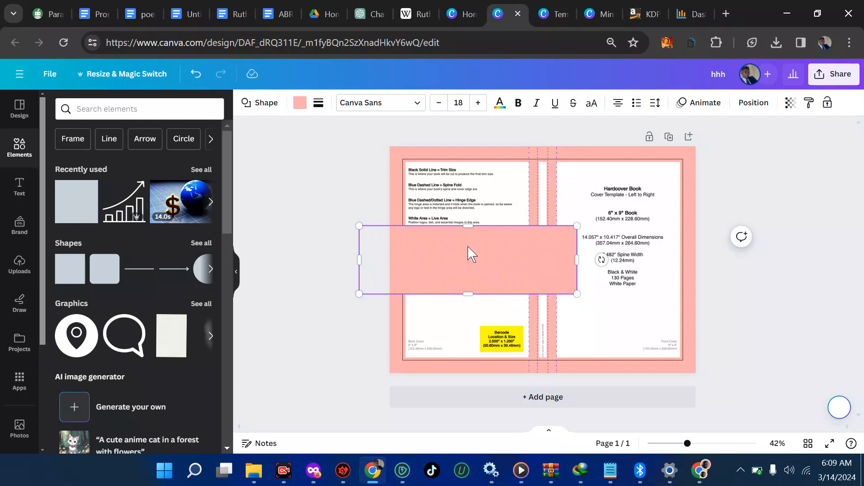
# Open the CASE_LAMINATE 130-page template image from the desktop and examine its zone legend, barcode area and cover dimensions
pyautogui.click(647, 21)
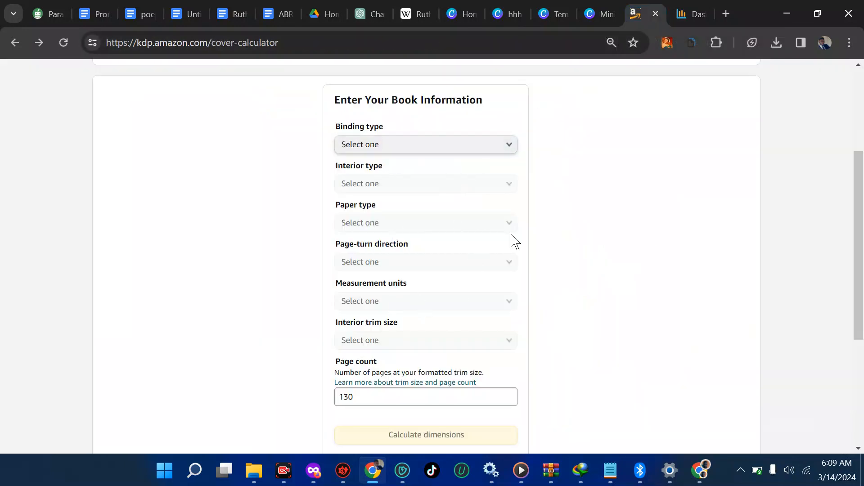
pyautogui.click(686, 9)
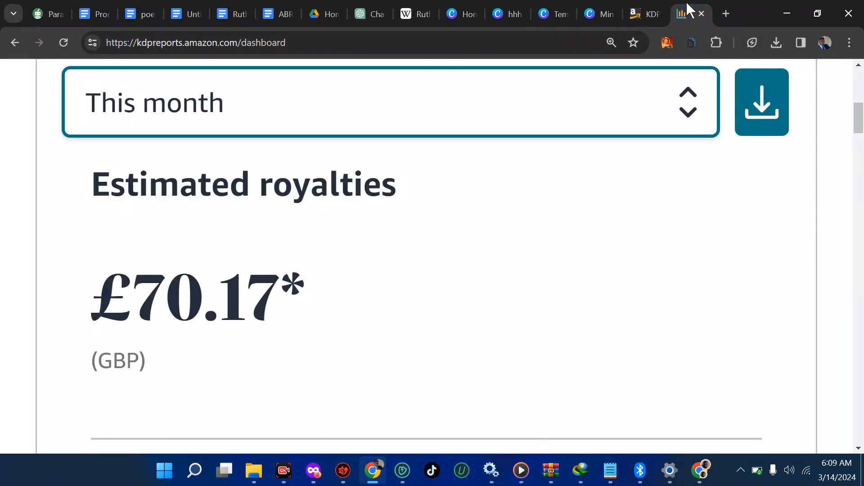
pyautogui.moveTo(579, 471)
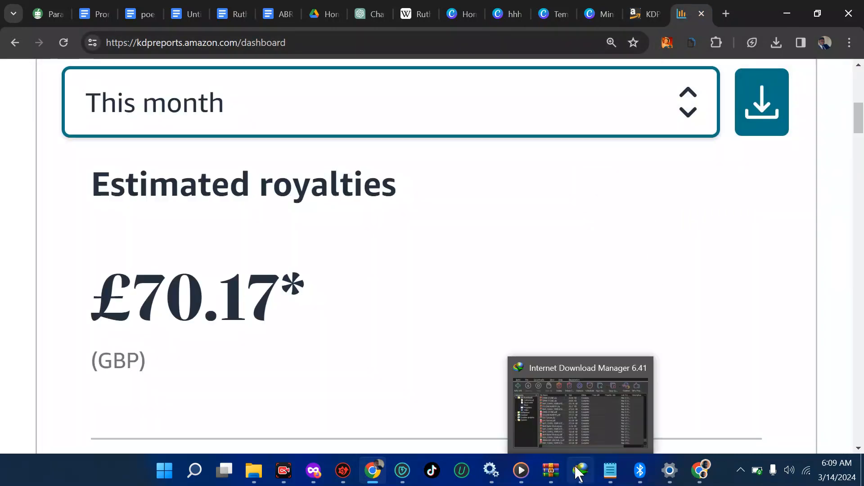
pyautogui.click(573, 430)
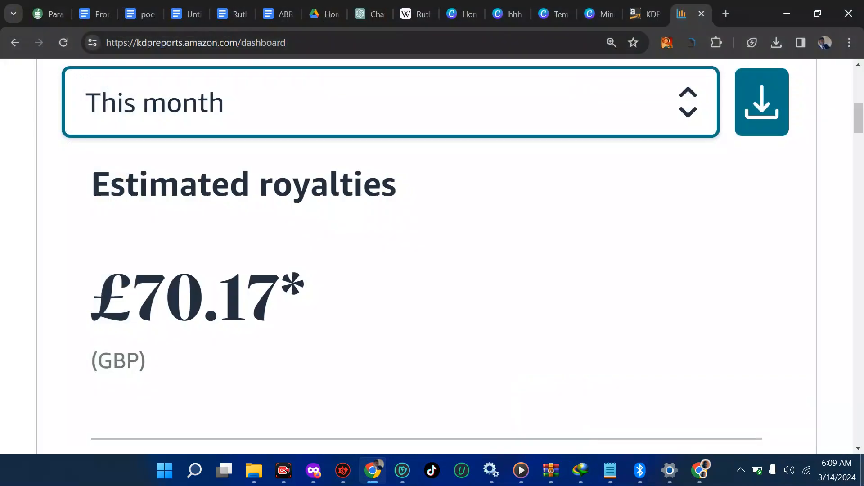
pyautogui.press('super+d')
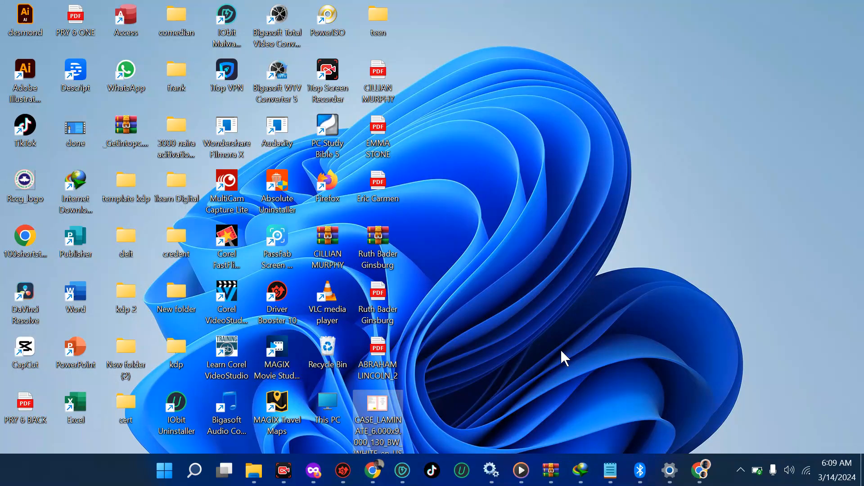
pyautogui.doubleClick(389, 410)
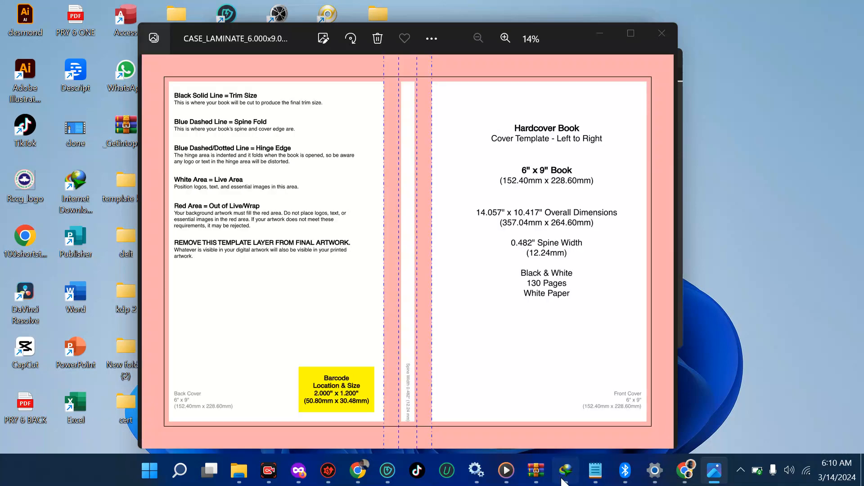
pyautogui.click(563, 475)
pyautogui.click(585, 408)
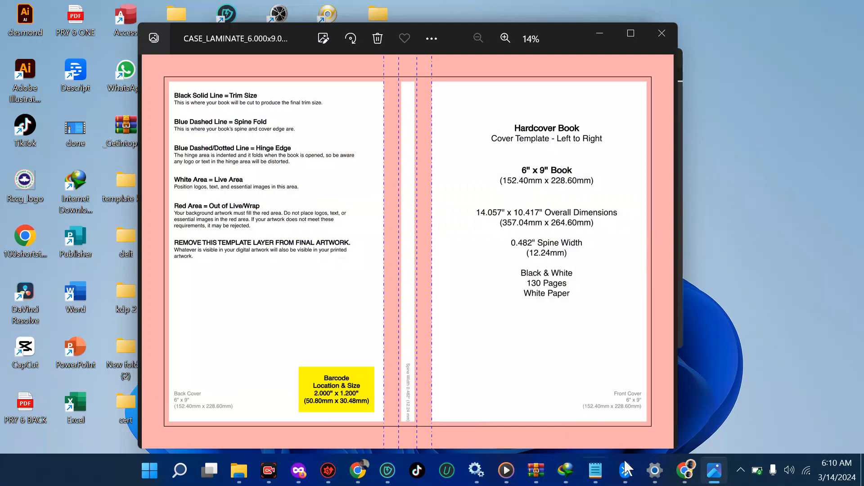
# Return to the browser, check the custom size fields on the Canva home page and go back to the "hhh" design
pyautogui.moveTo(695, 470)
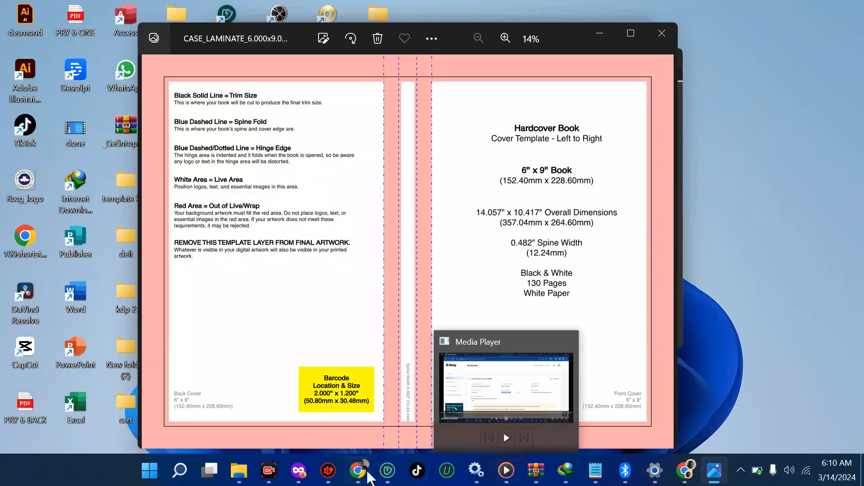
pyautogui.moveTo(369, 477)
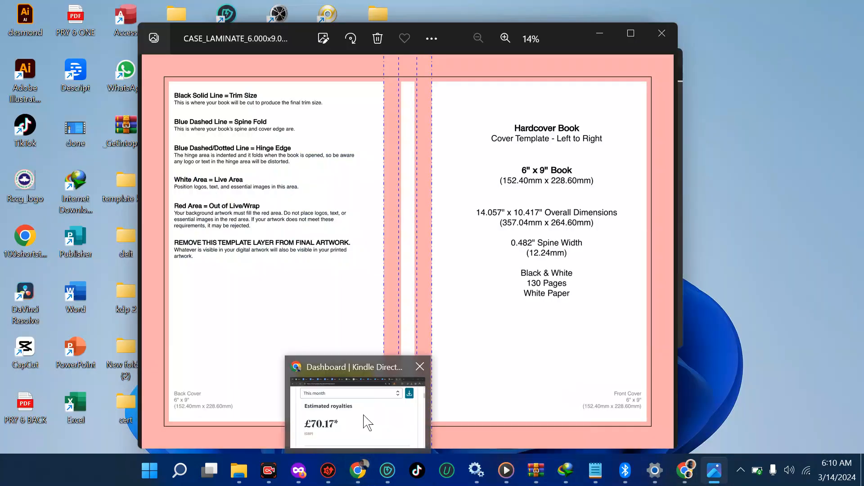
pyautogui.click(367, 419)
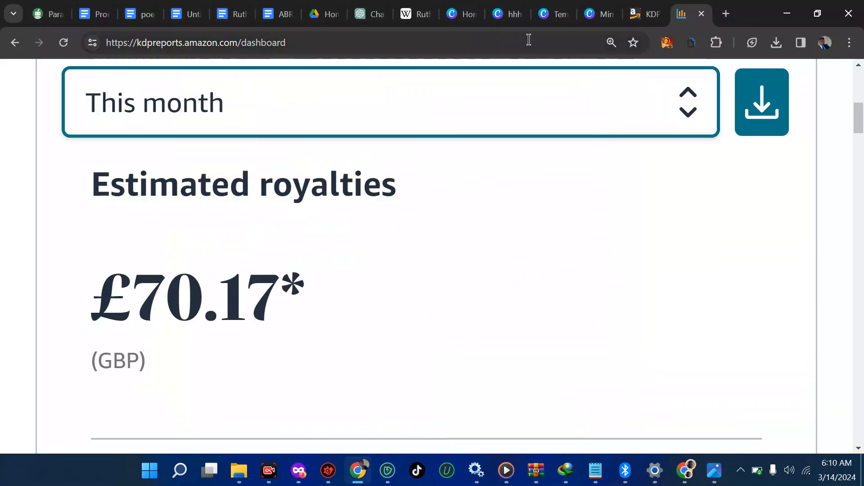
pyautogui.click(516, 20)
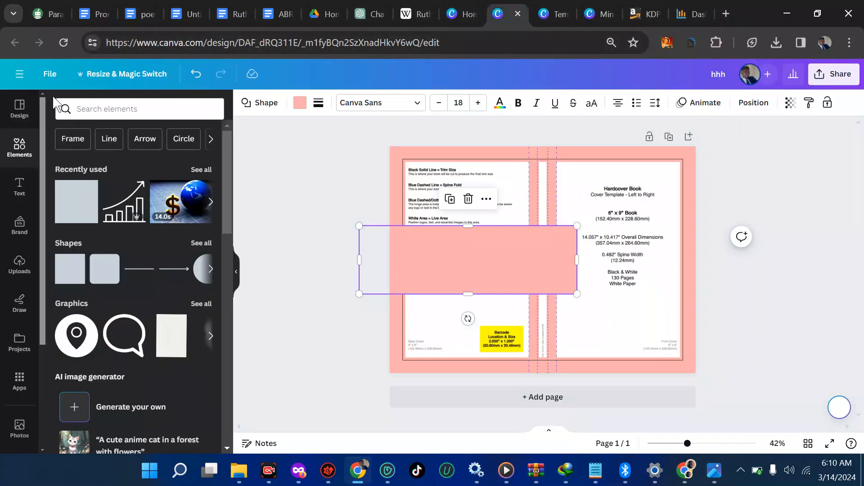
pyautogui.click(459, 13)
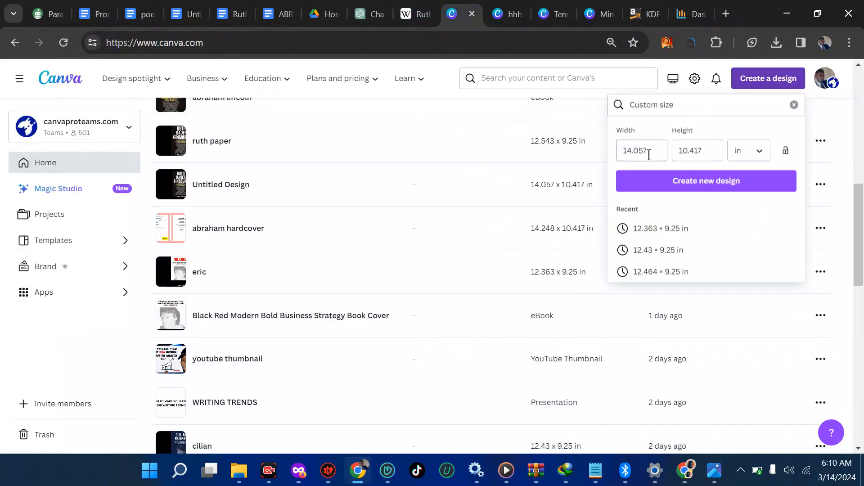
pyautogui.moveTo(714, 470)
pyautogui.moveTo(715, 436)
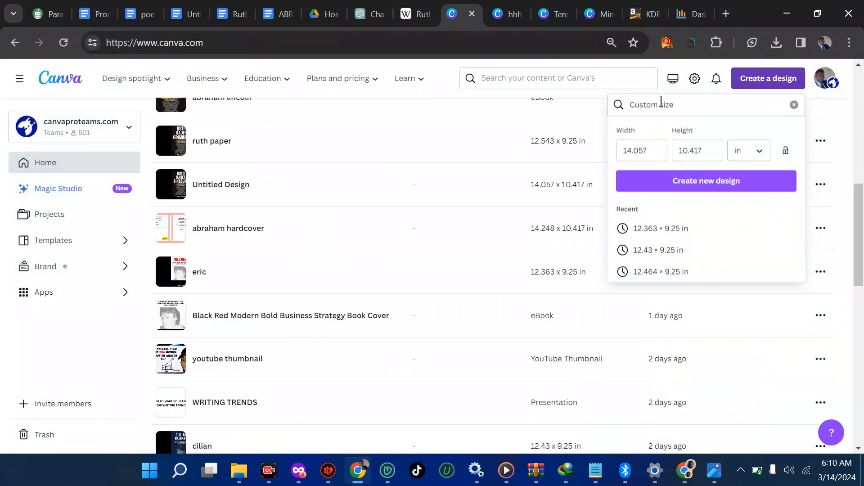
pyautogui.click(507, 14)
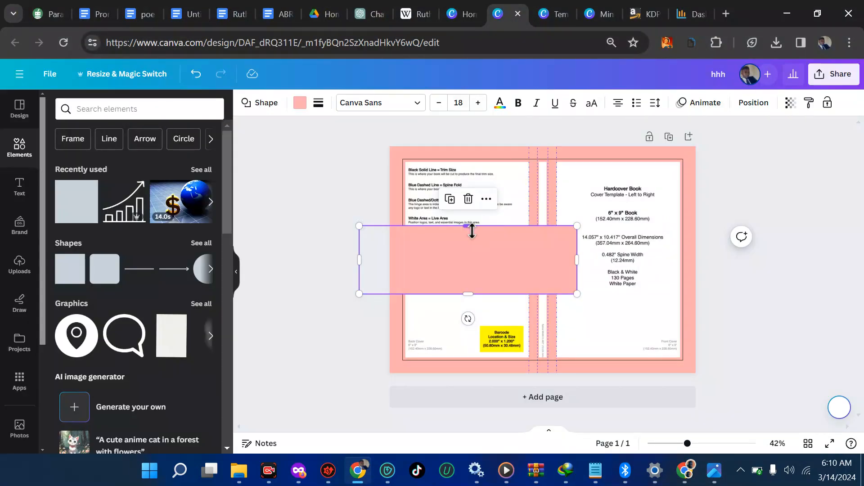
# Stretch the pink square past all edges of the cover page and set its transparency to 53
pyautogui.moveTo(469, 226); pyautogui.dragTo(460, 136)
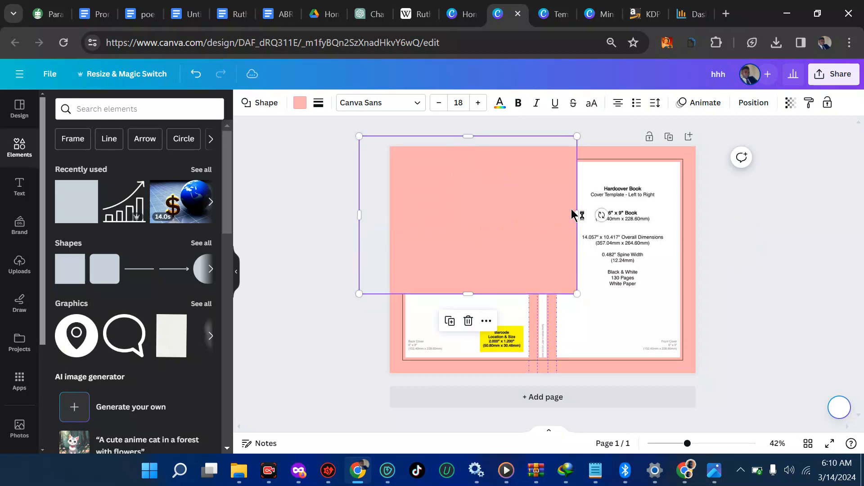
pyautogui.moveTo(577, 218); pyautogui.dragTo(747, 217)
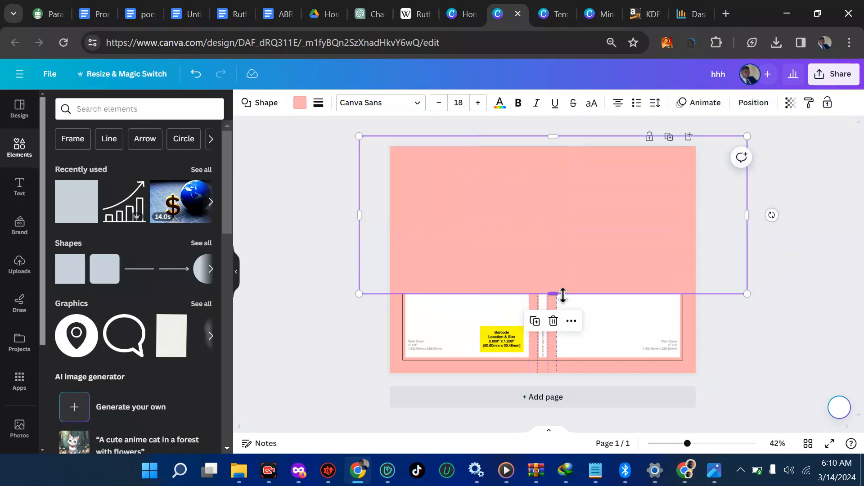
pyautogui.moveTo(560, 295); pyautogui.dragTo(563, 401)
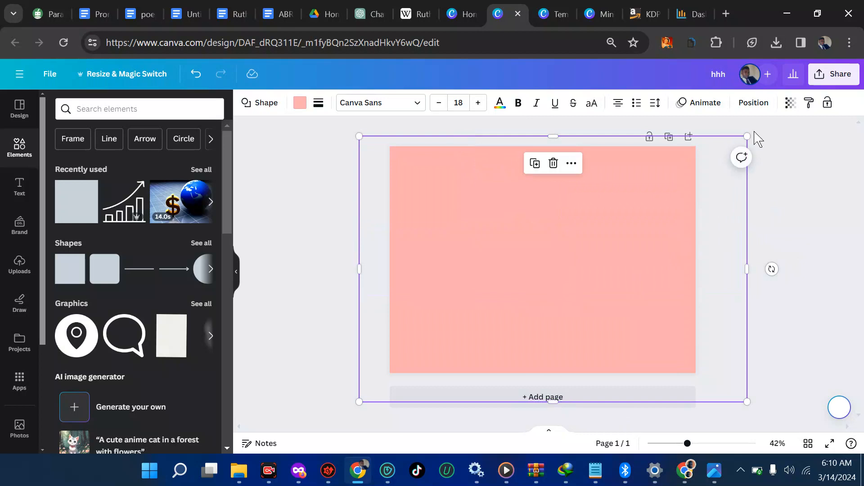
pyautogui.click(787, 111)
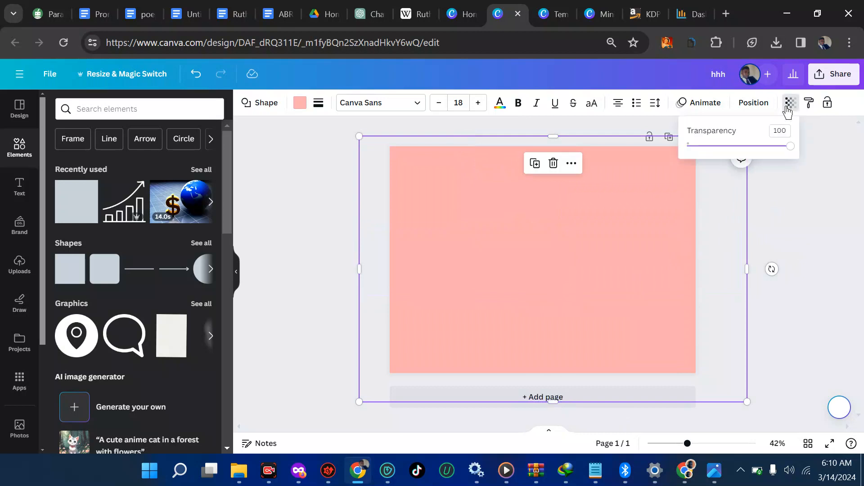
pyautogui.moveTo(793, 154); pyautogui.dragTo(742, 146)
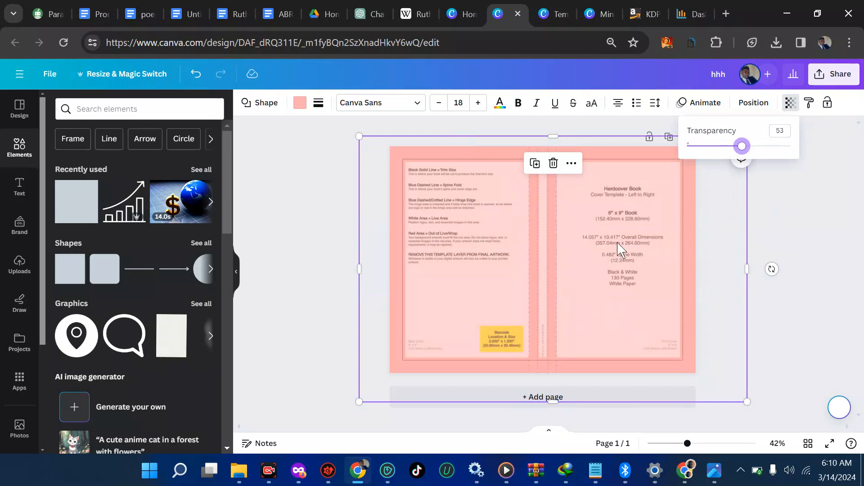
pyautogui.click(288, 259)
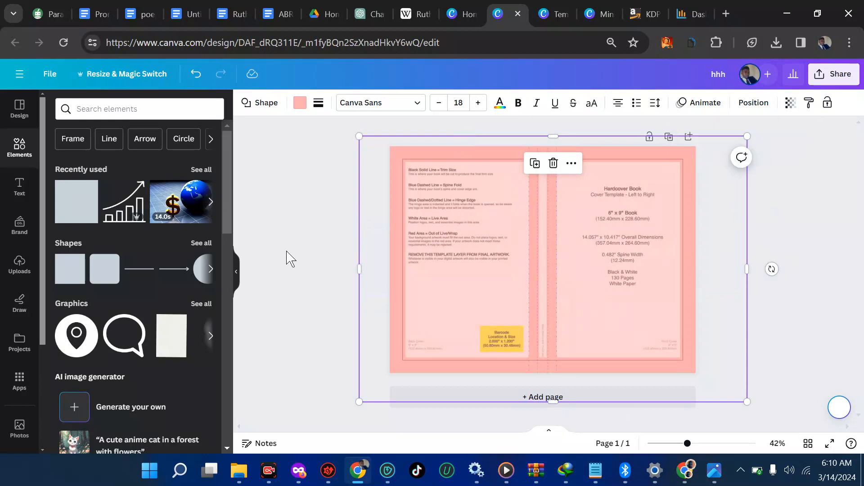
# Add a heading to the cover with the text "TORONTO TRAVEL GUIDE"
pyautogui.click(14, 191)
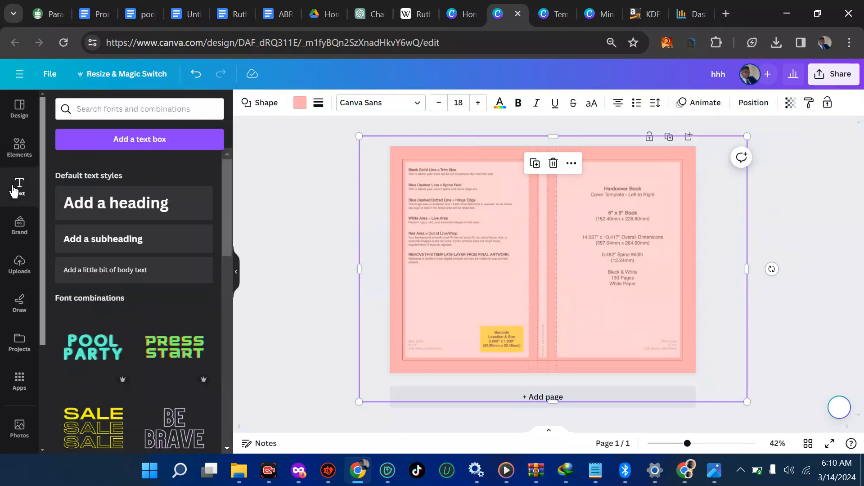
pyautogui.click(112, 206)
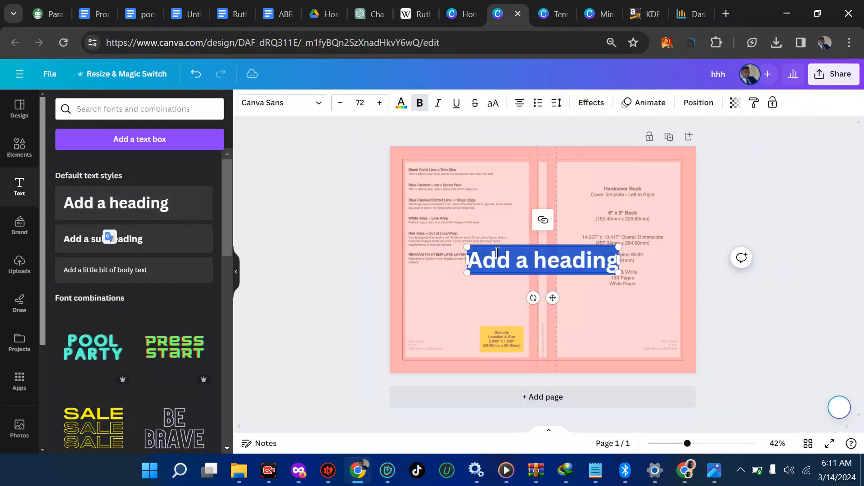
pyautogui.write('tr')
pyautogui.press('BackSpace')
pyautogui.press('BackSpace')
pyautogui.write('TRA')
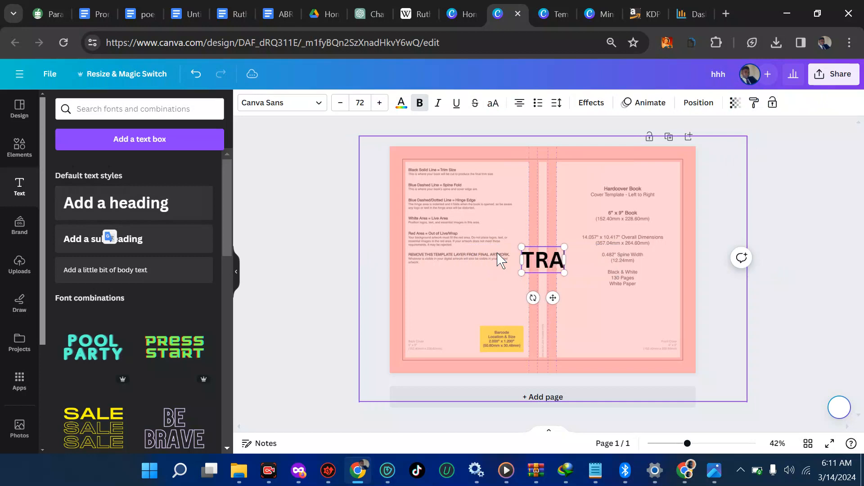
pyautogui.write('VE')
pyautogui.press('BackSpace')
pyautogui.press('BackSpace')
pyautogui.press('BackSpace')
pyautogui.press('BackSpace')
pyautogui.write('ORTO')
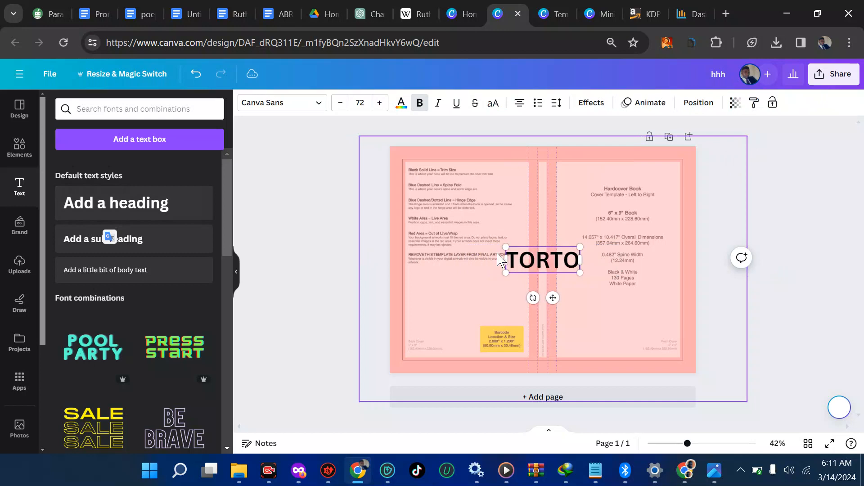
pyautogui.write('NT')
pyautogui.press('BackSpace')
pyautogui.press('BackSpace')
pyautogui.press('BackSpace')
pyautogui.press('BackSpace')
pyautogui.write('OT')
pyautogui.press('BackSpace')
pyautogui.write('NTO TRAVEL')
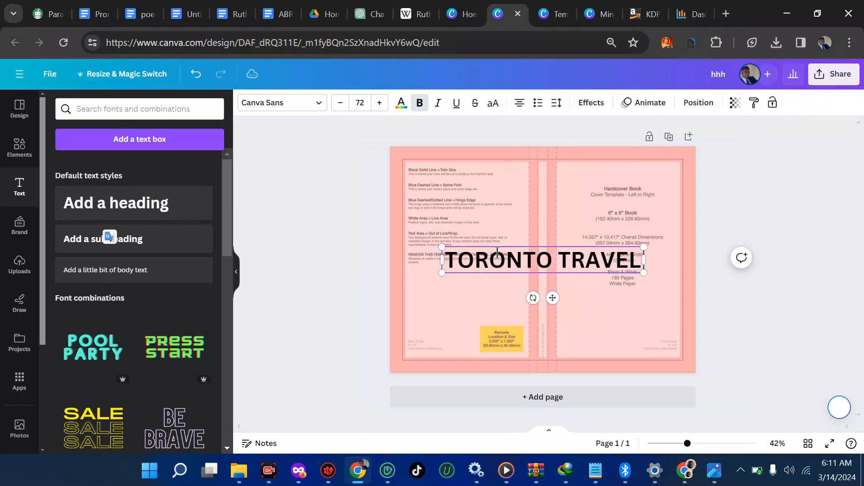
pyautogui.write(' GUIDE')
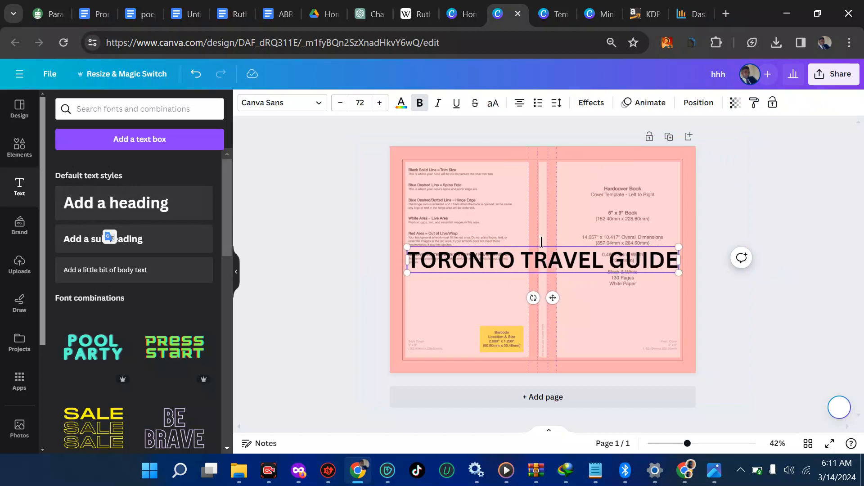
# Break the heading so GUIDE sits on a second line, and fit it onto the front cover at font size 43.2
pyautogui.click(608, 260)
pyautogui.press('Return')
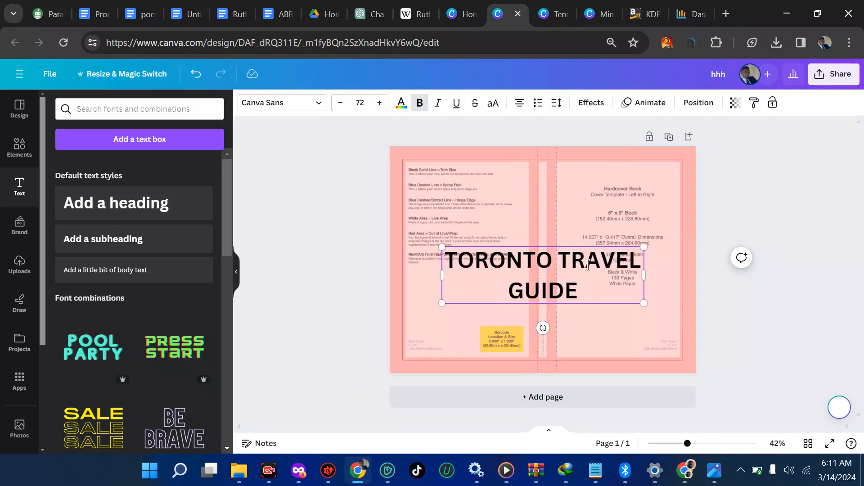
pyautogui.moveTo(600, 257); pyautogui.dragTo(660, 215)
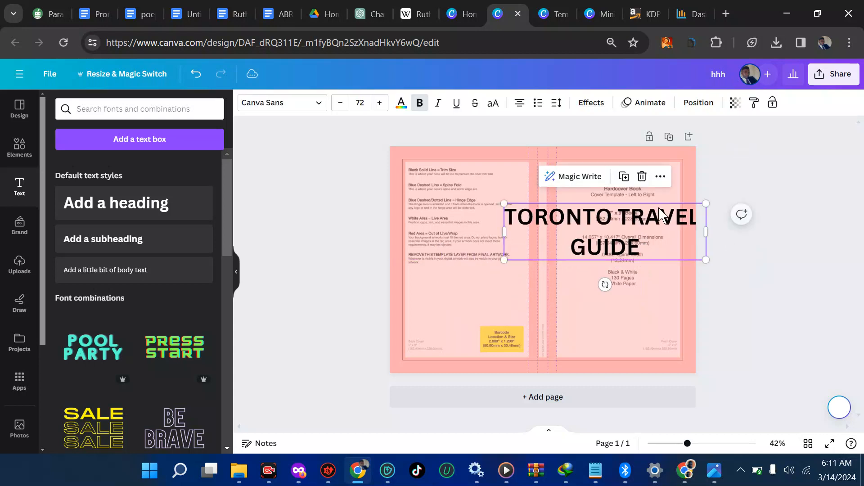
pyautogui.moveTo(706, 260); pyautogui.dragTo(643, 211)
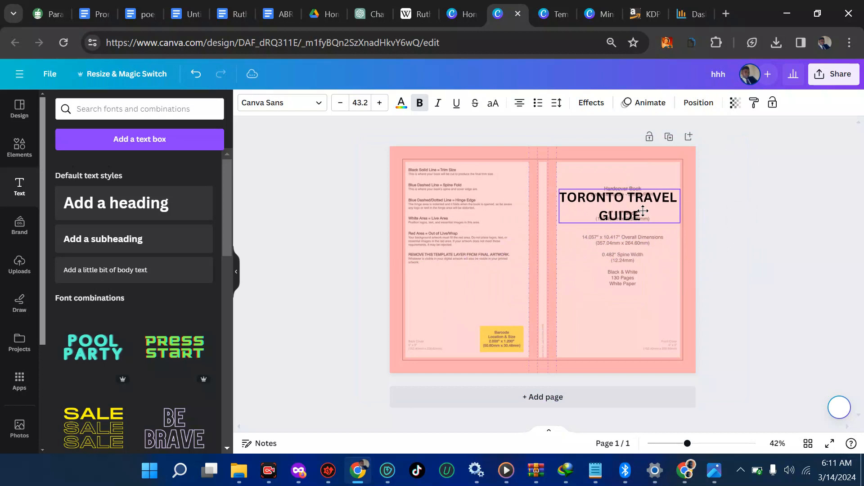
pyautogui.click(760, 217)
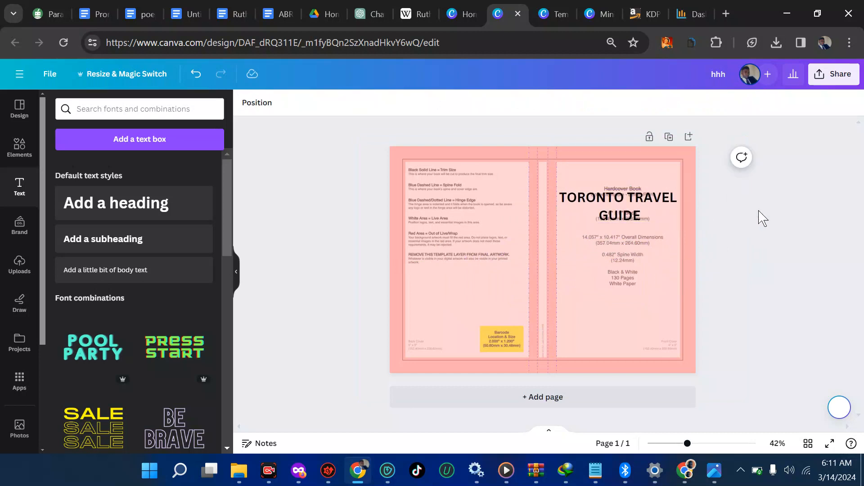
# Realign the title within the front cover's live area and delete it from the design
pyautogui.click(656, 215)
pyautogui.moveTo(653, 213); pyautogui.dragTo(641, 209)
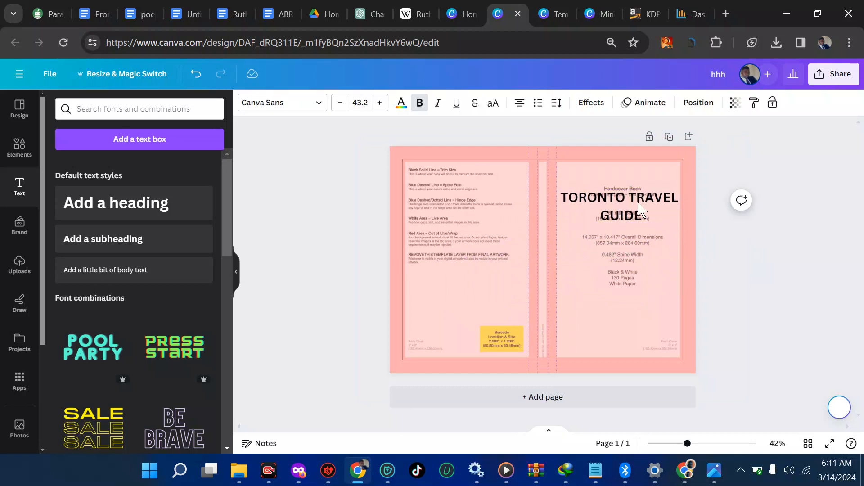
pyautogui.press('Left')
pyautogui.press('Left')
pyautogui.click(742, 229)
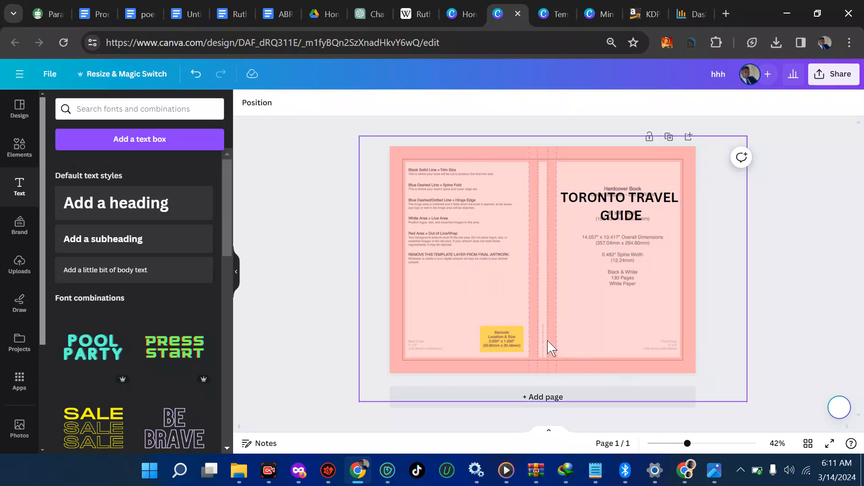
pyautogui.click(623, 212)
pyautogui.press('Delete')
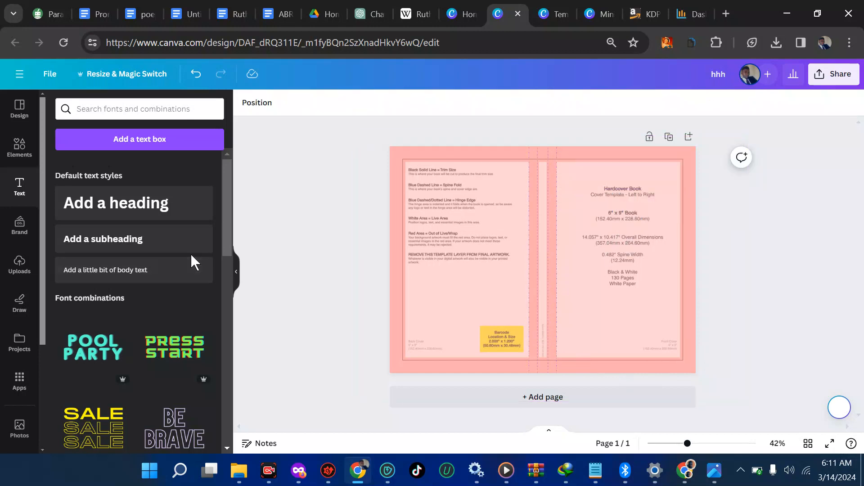
# Upload the Minimalist Colorful Healthy Recipe Book Cover image from the Downloads folder and place it over the front cover area
pyautogui.click(21, 265)
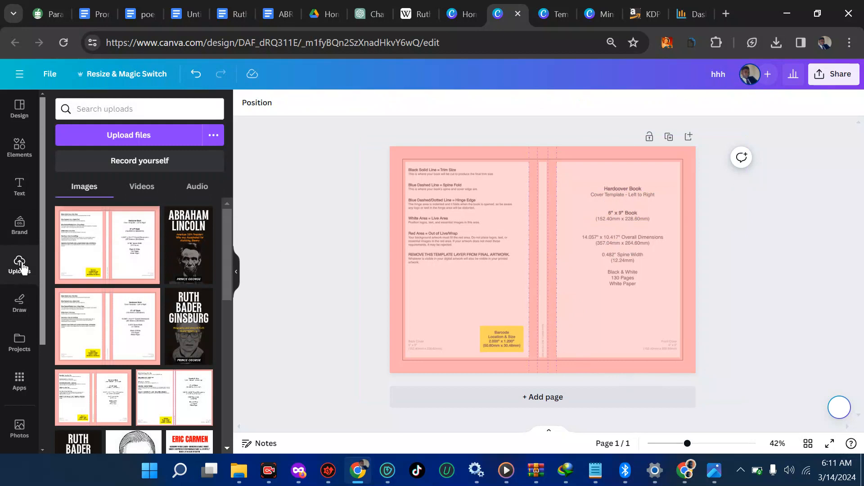
pyautogui.click(155, 142)
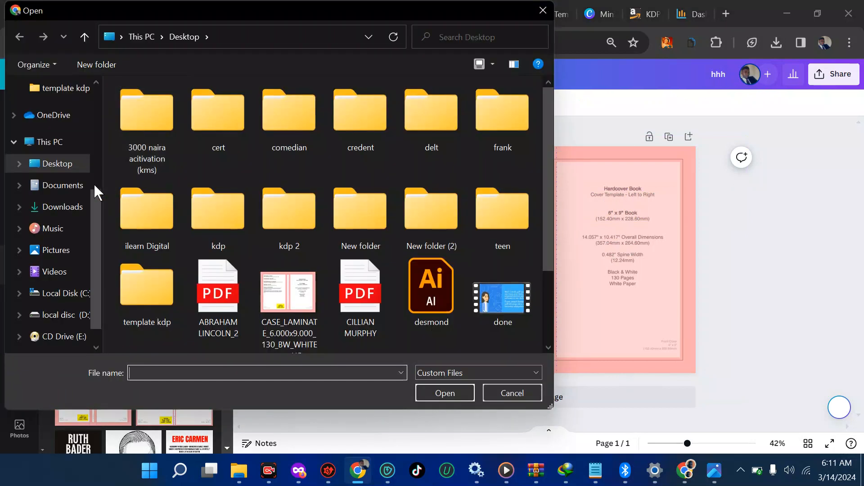
pyautogui.click(77, 206)
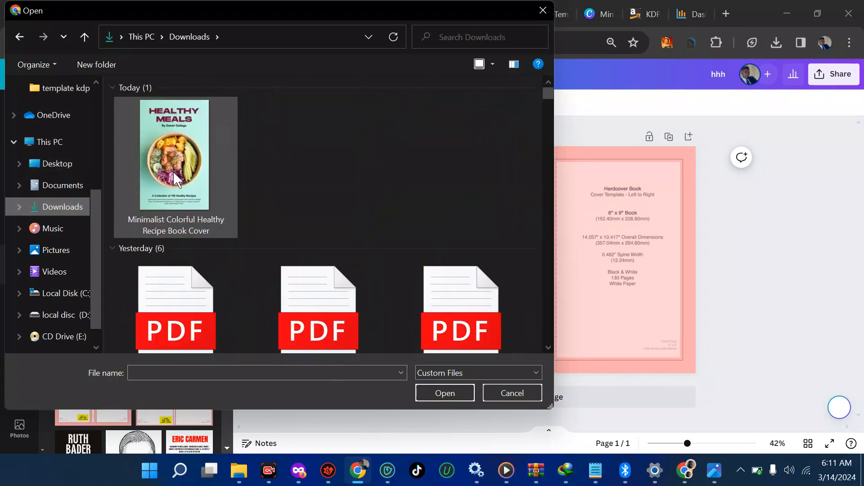
pyautogui.click(177, 179)
pyautogui.doubleClick(175, 179)
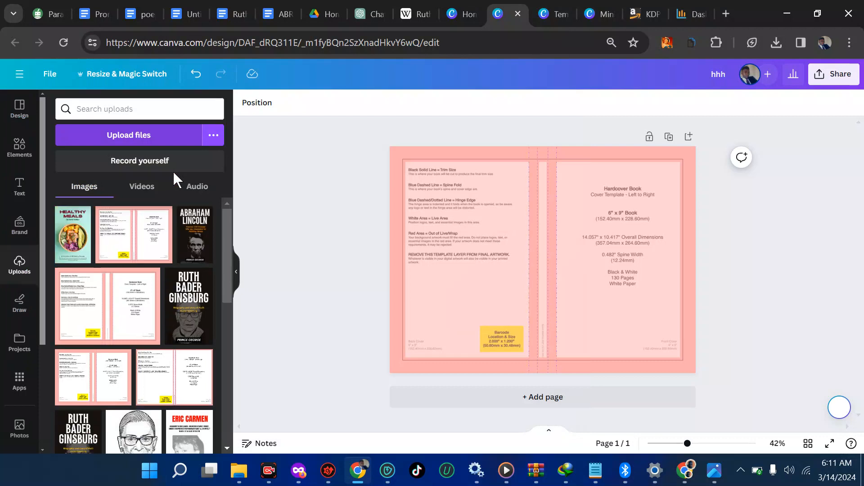
pyautogui.click(77, 243)
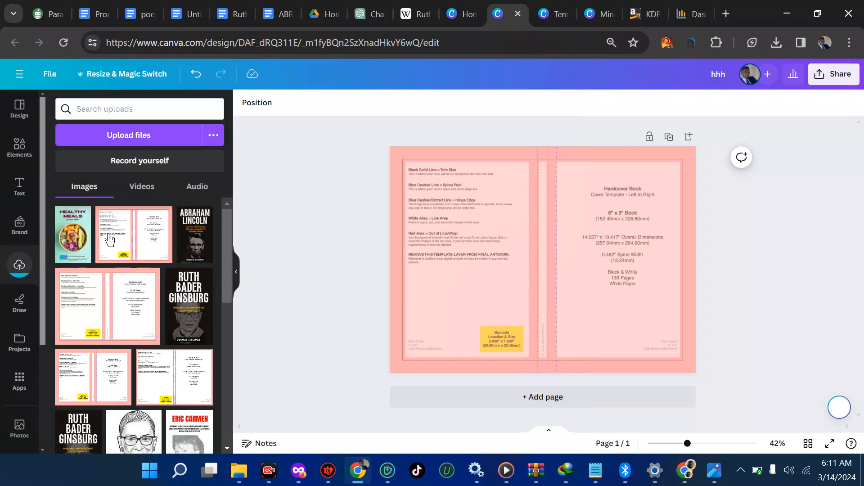
pyautogui.moveTo(527, 261)
pyautogui.mouseDown()
pyautogui.moveTo(602, 247)
pyautogui.moveTo(596, 234)
pyautogui.mouseUp()
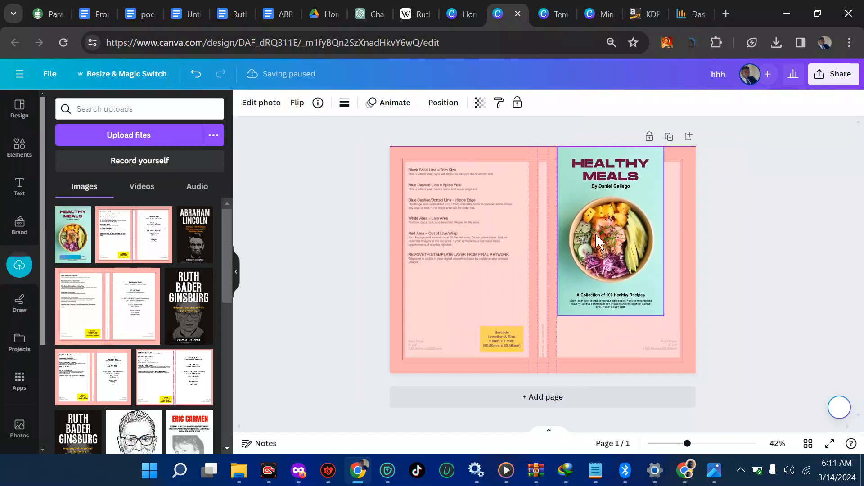
# Set the recipe cover image's transparency to 43 and resize it to fill the template's front cover within the trim lines
pyautogui.click(479, 102)
pyautogui.click(421, 145)
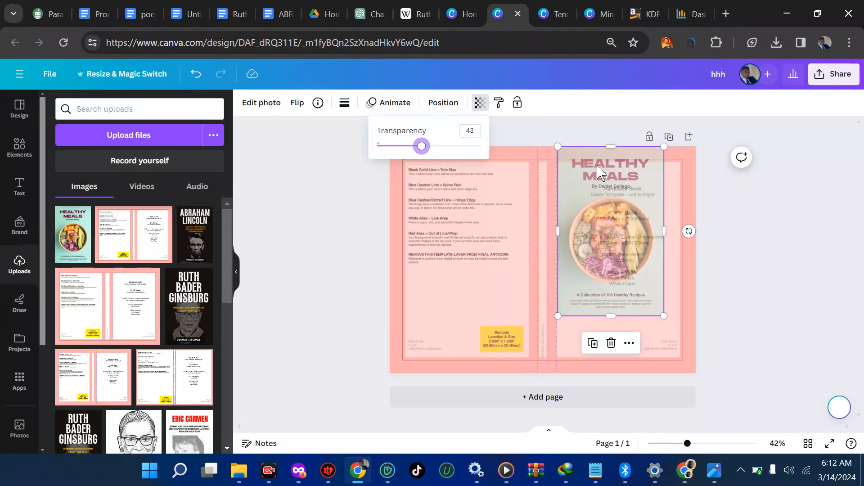
pyautogui.moveTo(600, 187); pyautogui.dragTo(599, 199)
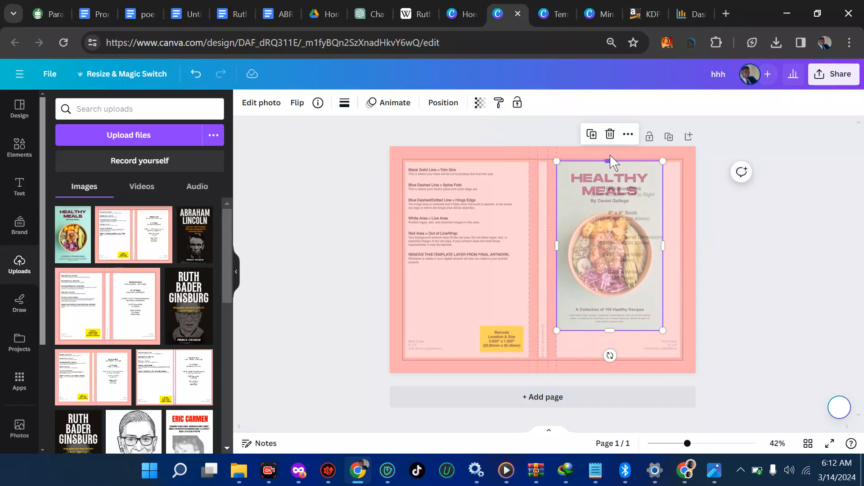
pyautogui.moveTo(610, 161)
pyautogui.mouseDown()
pyautogui.moveTo(613, 141)
pyautogui.moveTo(611, 185)
pyautogui.moveTo(612, 143)
pyautogui.moveTo(609, 158)
pyautogui.mouseUp()
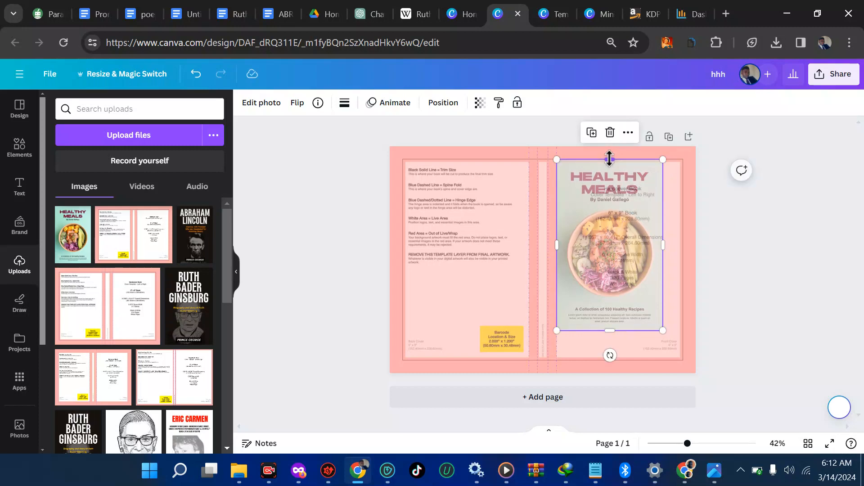
pyautogui.moveTo(664, 333); pyautogui.dragTo(683, 361)
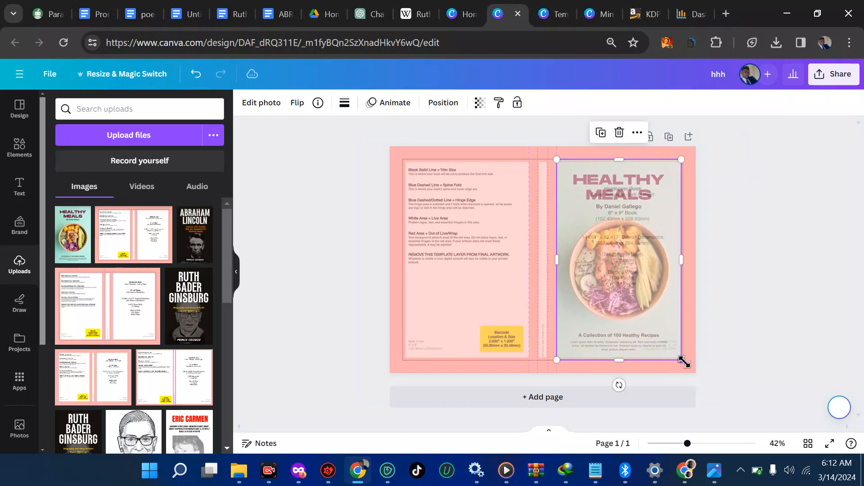
pyautogui.moveTo(685, 261); pyautogui.dragTo(687, 263)
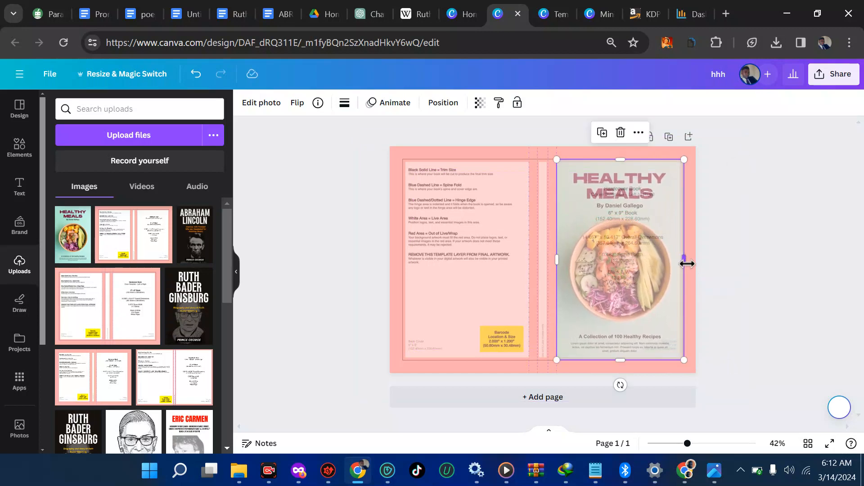
# Set the transparency of both the recipe cover image and the pink background square to 100
pyautogui.click(508, 257)
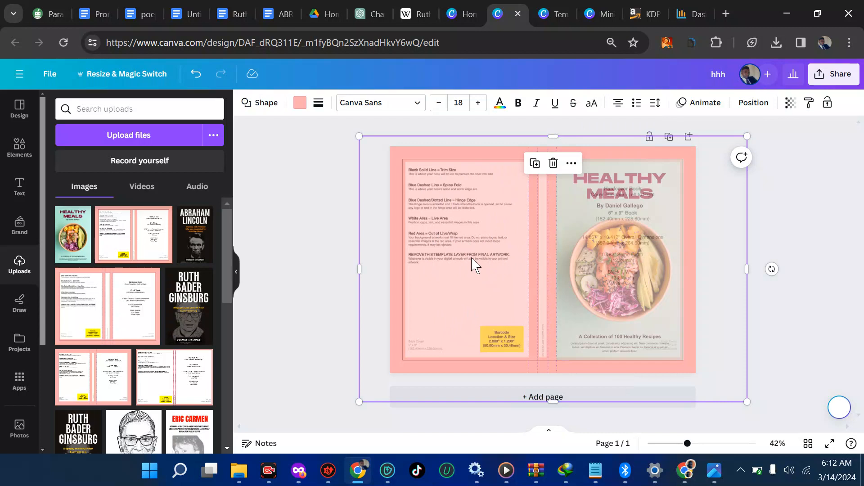
pyautogui.click(616, 212)
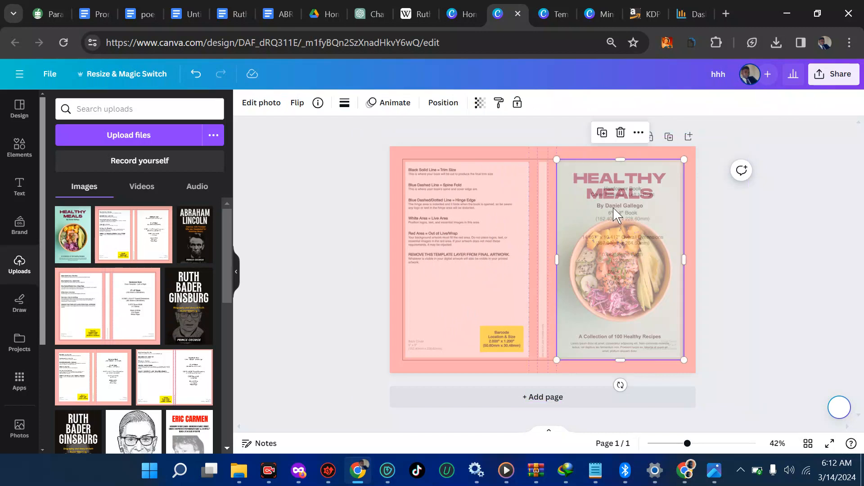
pyautogui.click(480, 102)
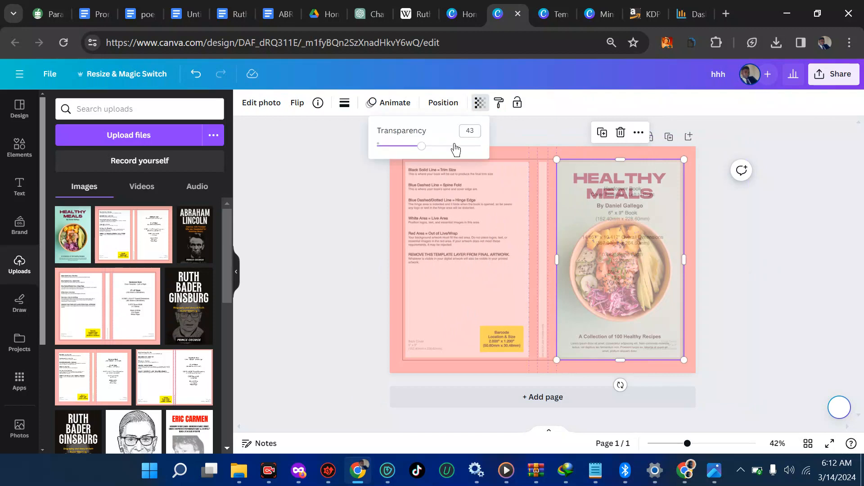
pyautogui.moveTo(455, 147); pyautogui.dragTo(512, 158)
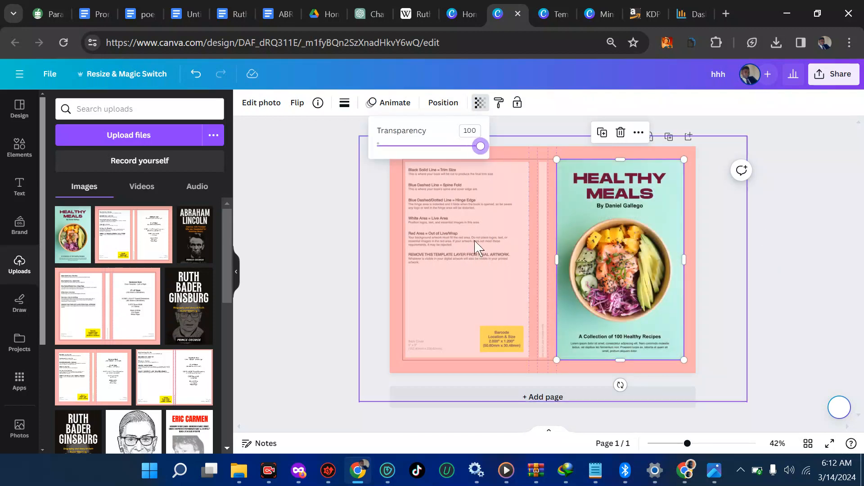
pyautogui.click(453, 246)
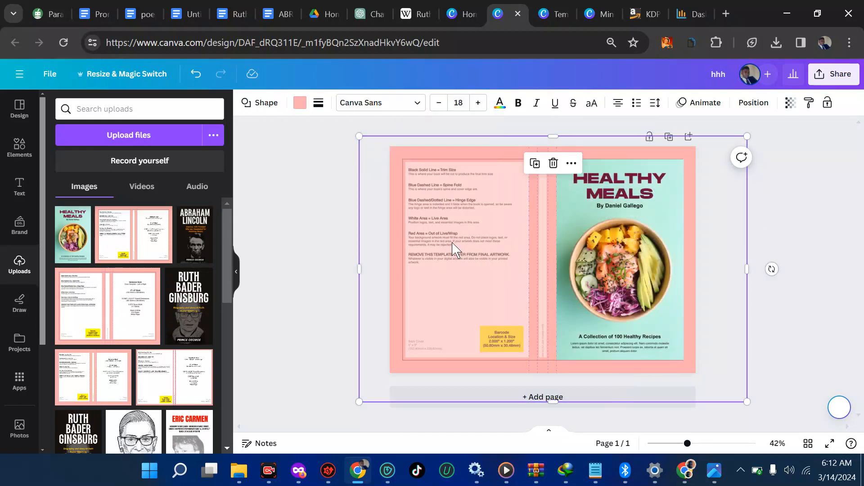
pyautogui.click(299, 106)
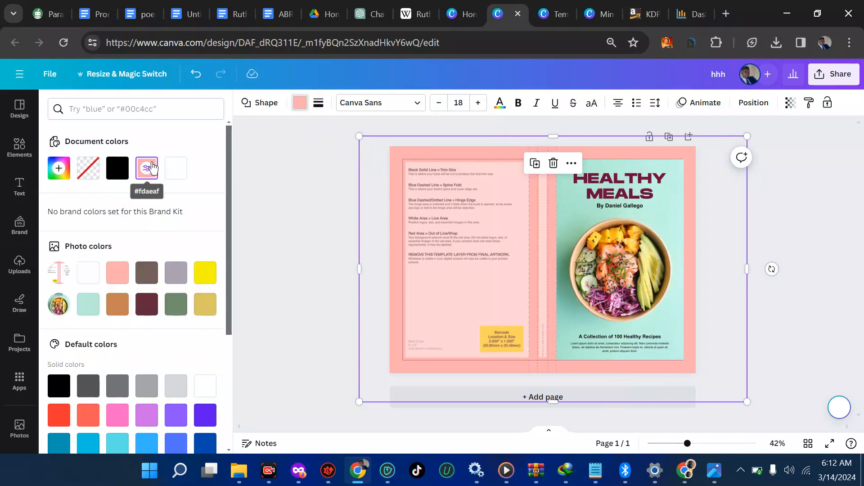
pyautogui.click(791, 102)
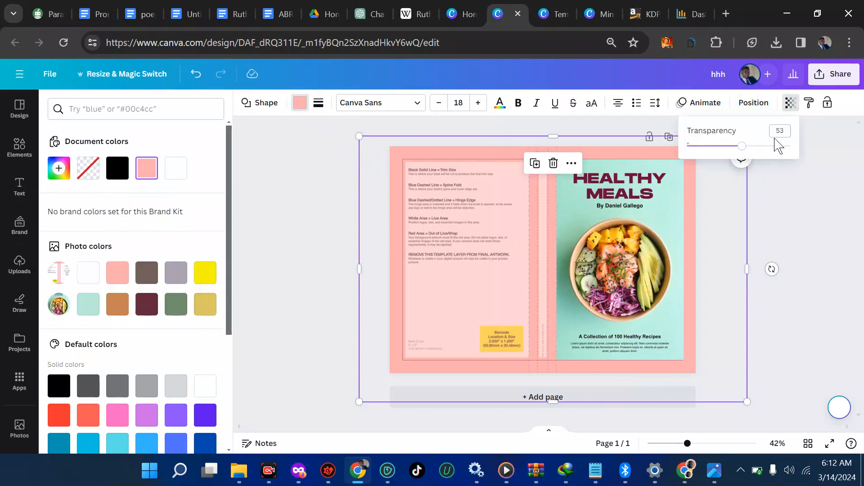
pyautogui.moveTo(771, 146); pyautogui.dragTo(811, 153)
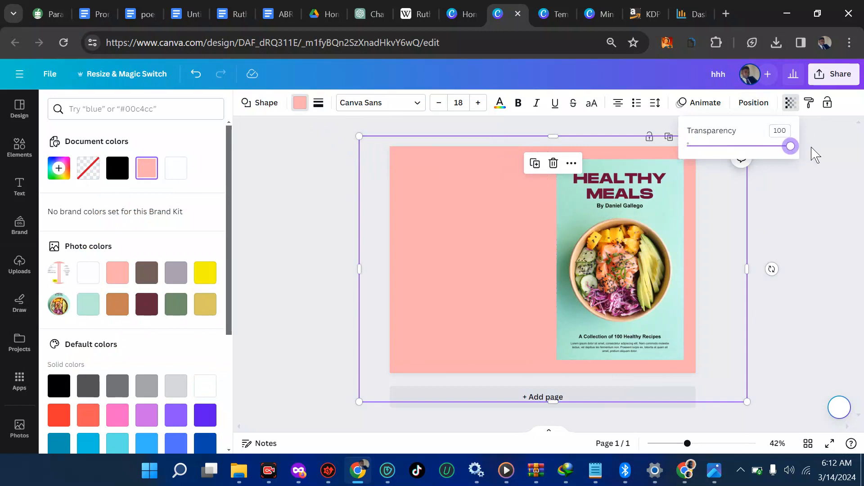
# Recolor the background square to the dark shade #091919 and set its transparency to 34
pyautogui.click(452, 248)
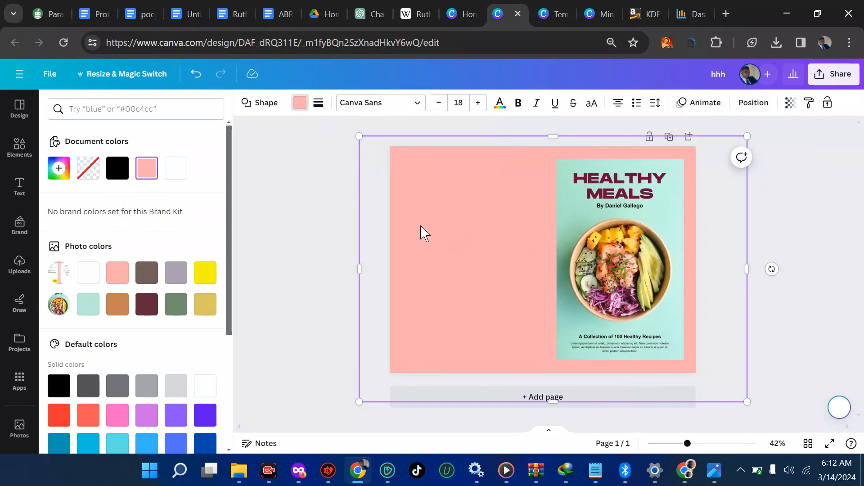
pyautogui.click(57, 171)
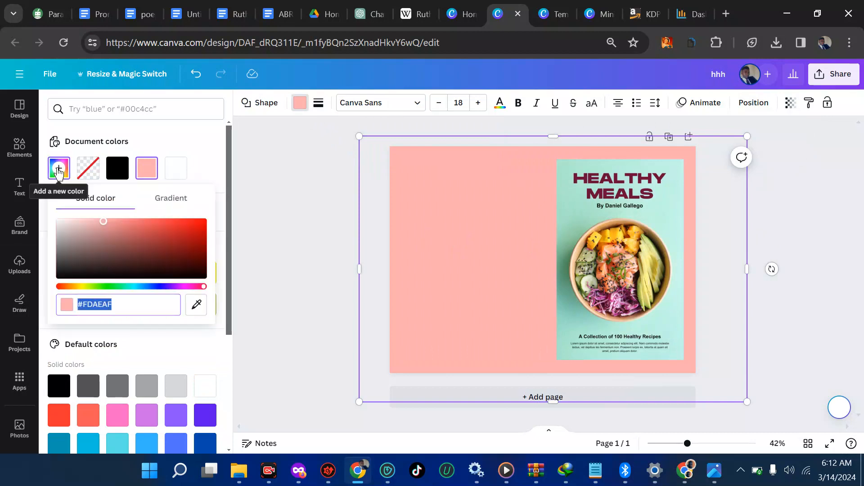
pyautogui.moveTo(136, 288); pyautogui.dragTo(131, 293)
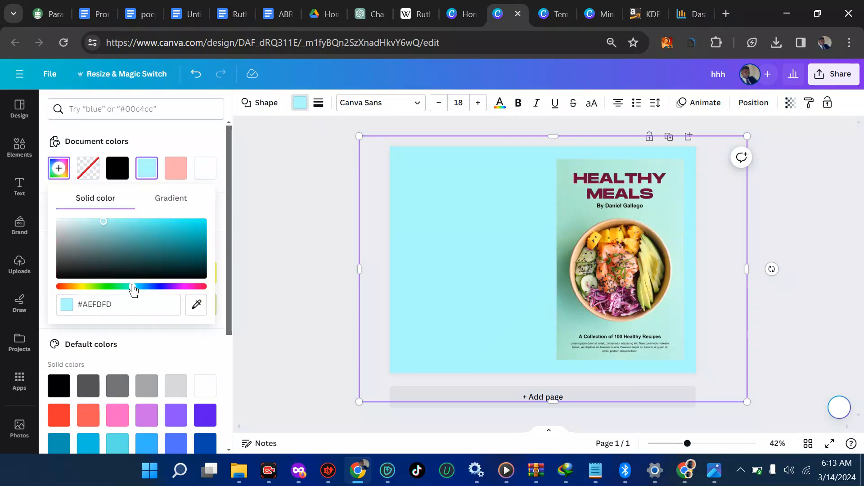
pyautogui.moveTo(135, 247); pyautogui.dragTo(193, 251)
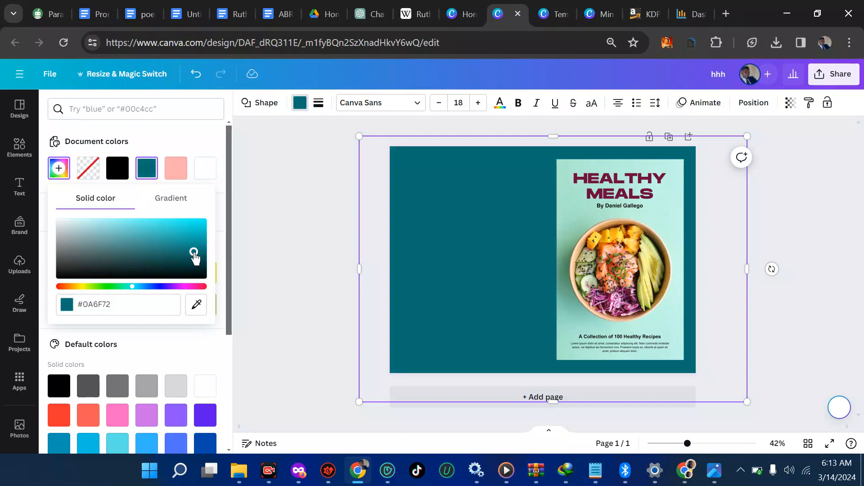
pyautogui.moveTo(194, 252); pyautogui.dragTo(168, 228)
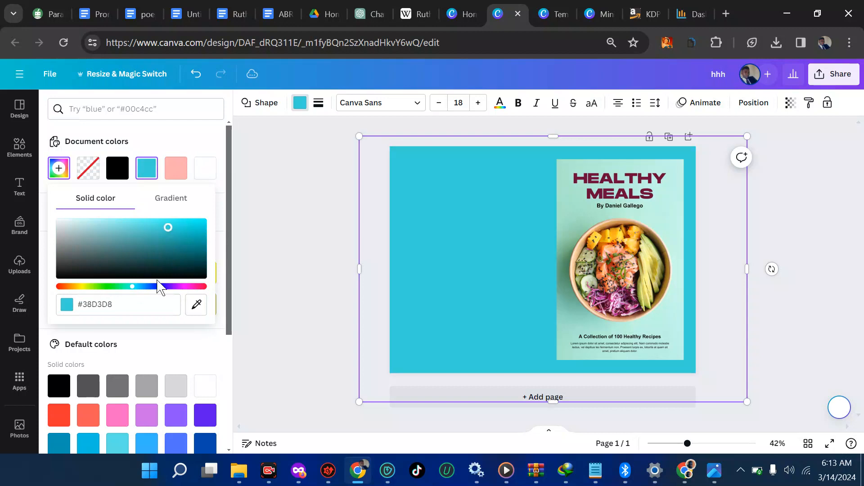
pyautogui.moveTo(141, 277); pyautogui.dragTo(152, 272)
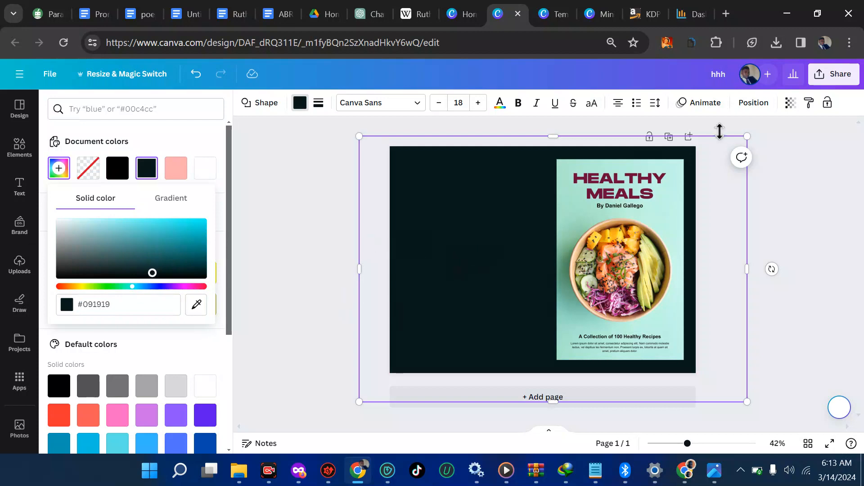
pyautogui.click(790, 103)
pyautogui.click(722, 146)
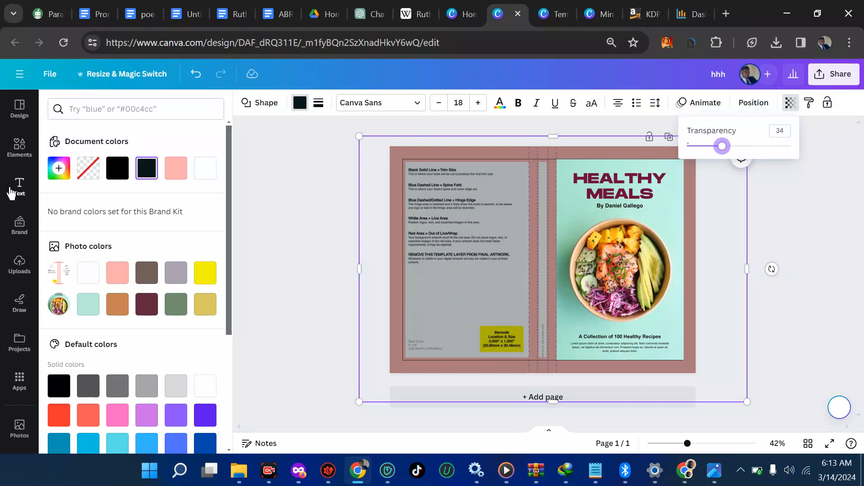
# Add a square, stretch it over the spine and hinge areas to the full page height, and fill it with black
pyautogui.click(18, 149)
pyautogui.click(67, 216)
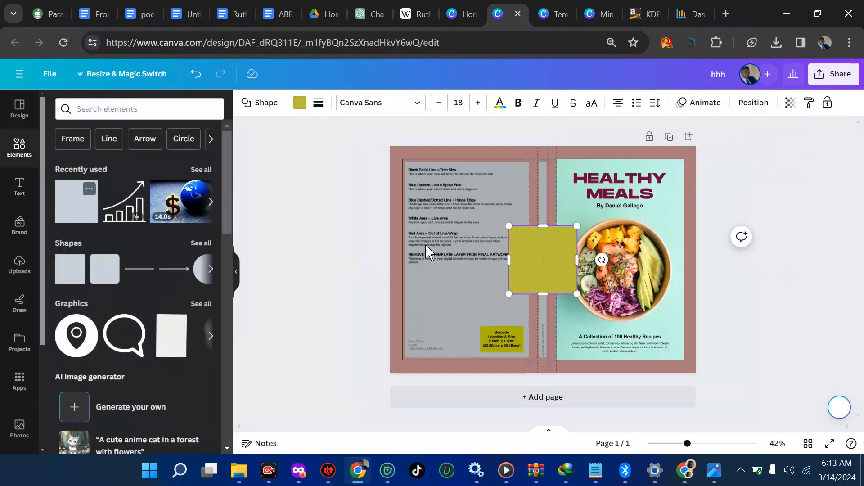
pyautogui.moveTo(578, 260); pyautogui.dragTo(531, 260)
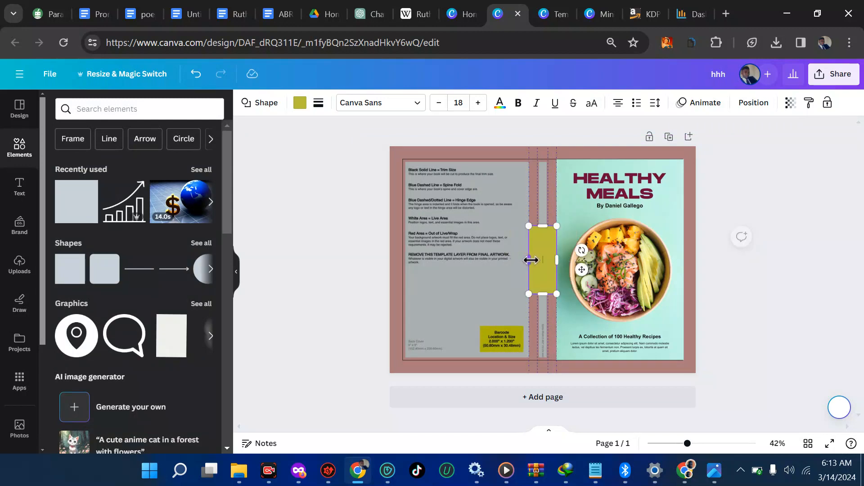
pyautogui.moveTo(543, 226); pyautogui.dragTo(549, 147)
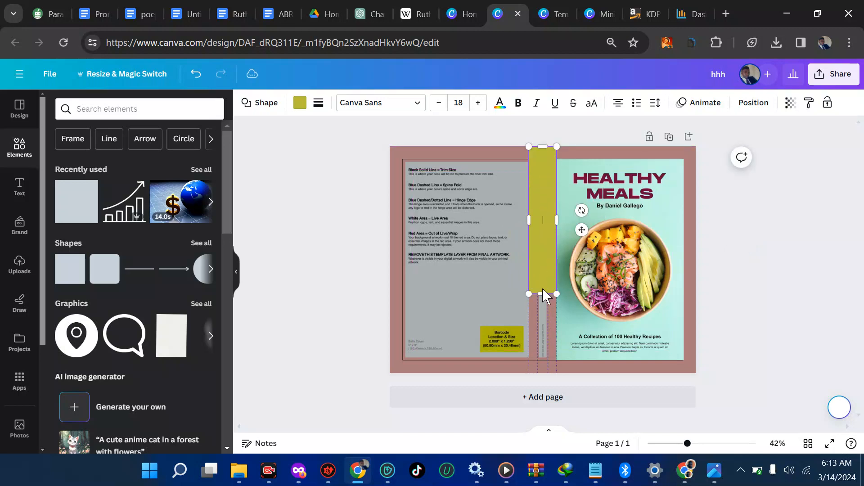
pyautogui.moveTo(543, 295); pyautogui.dragTo(547, 374)
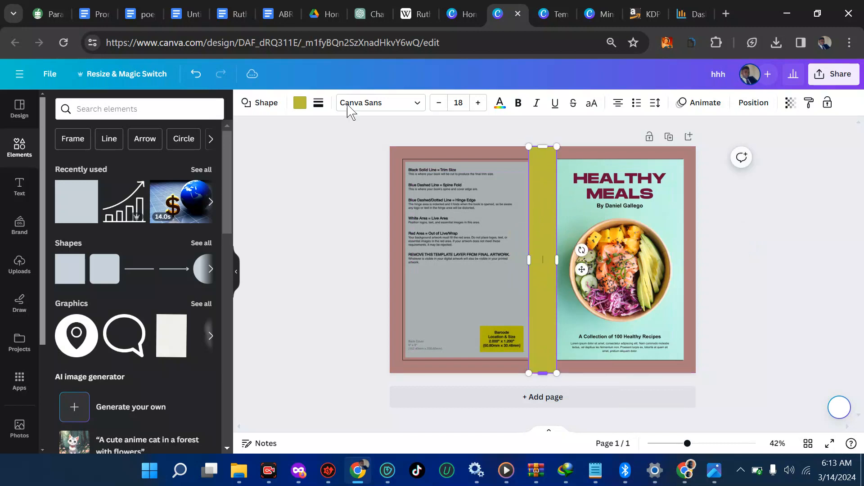
pyautogui.click(299, 103)
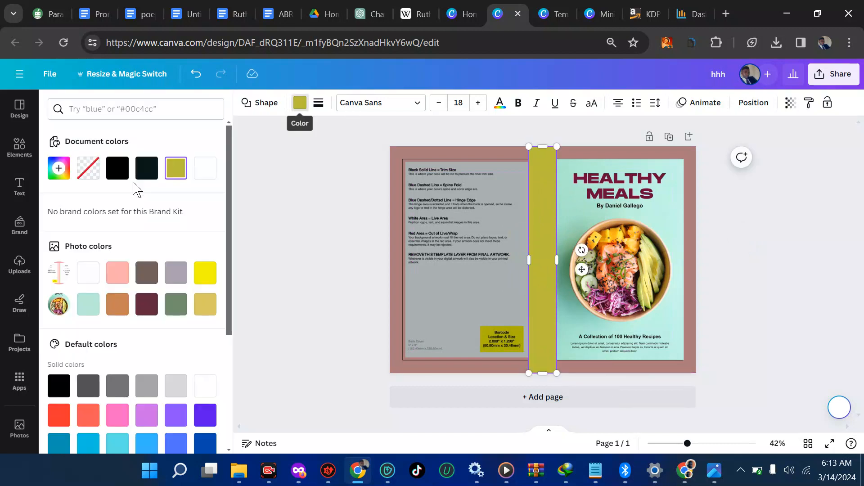
pyautogui.click(117, 168)
# Set the dark background square's transparency to 100 so it hides the template, and clear the selection
pyautogui.click(461, 224)
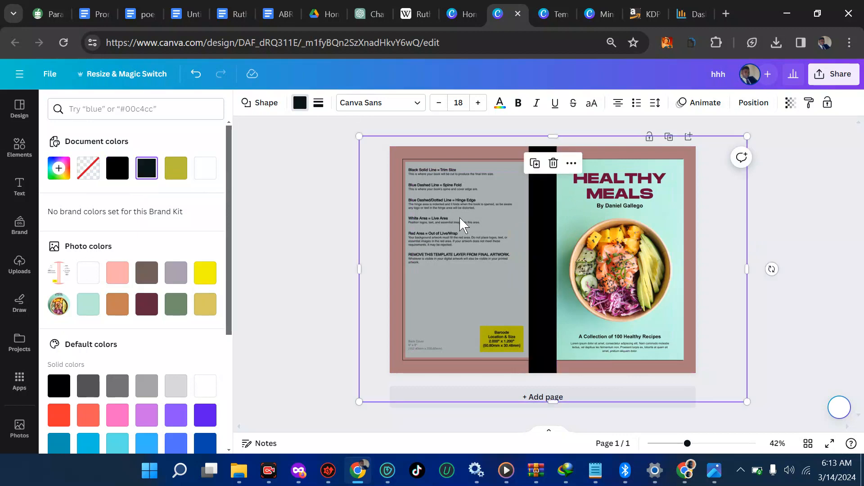
pyautogui.click(791, 103)
pyautogui.moveTo(783, 150); pyautogui.dragTo(824, 151)
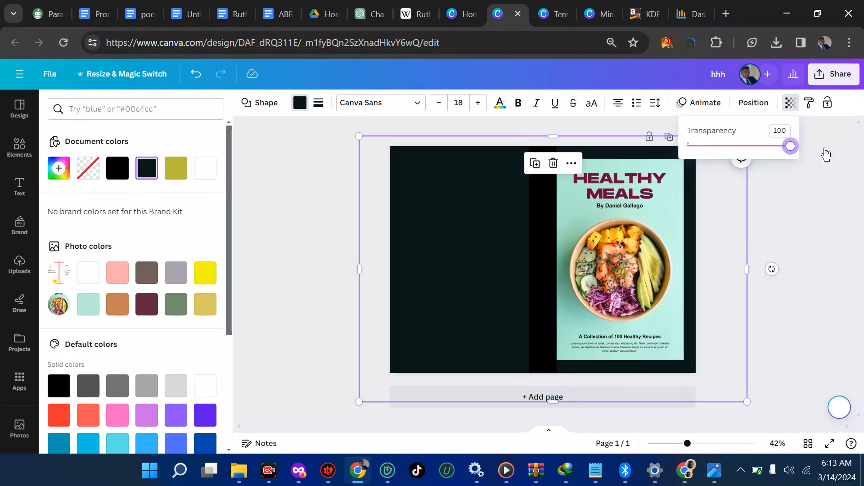
pyautogui.click(548, 266)
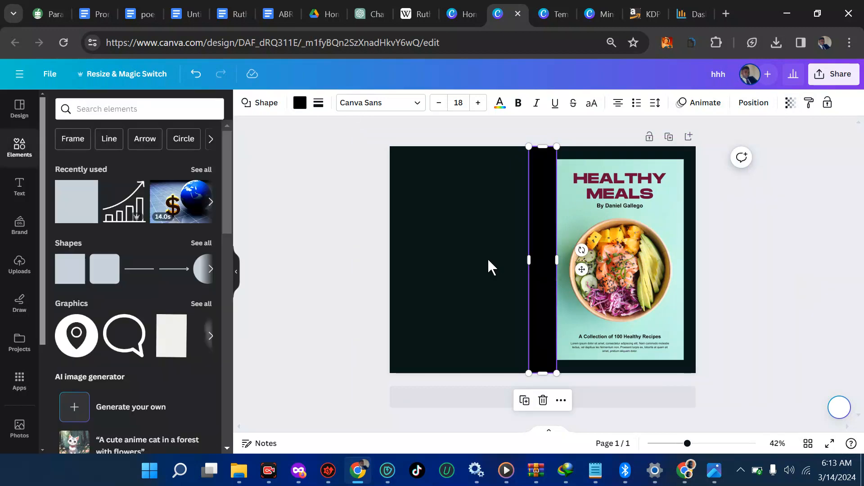
pyautogui.click(774, 284)
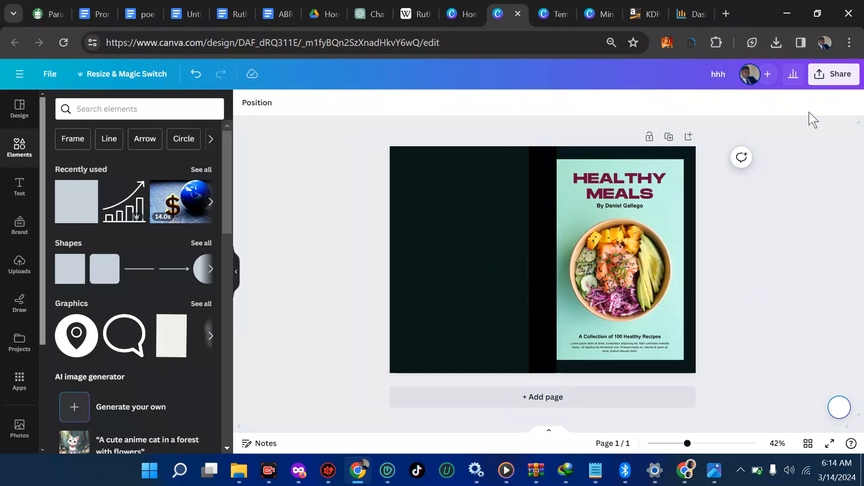
# Download the full cover design as a PDF Print file with the CMYK (best for professional printing) color profile
pyautogui.click(836, 88)
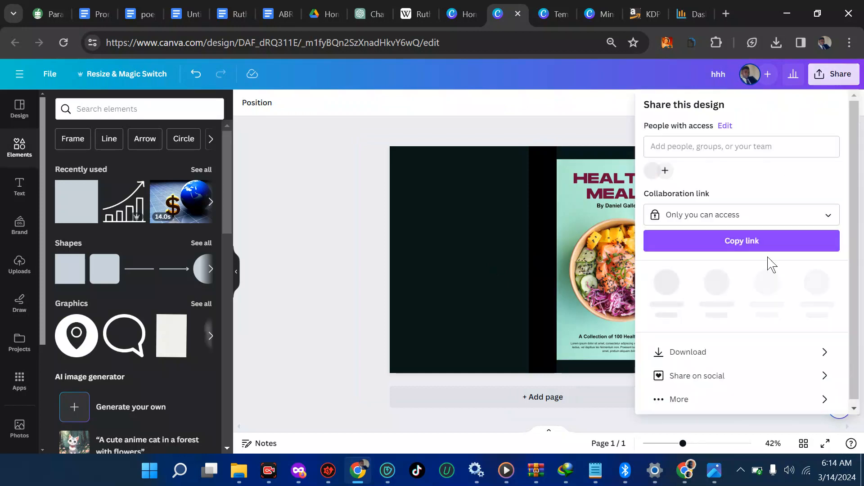
pyautogui.click(687, 352)
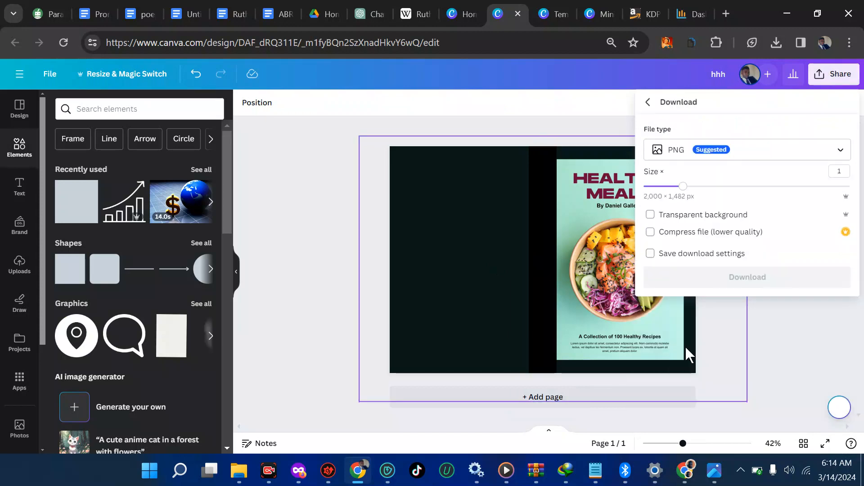
pyautogui.click(745, 151)
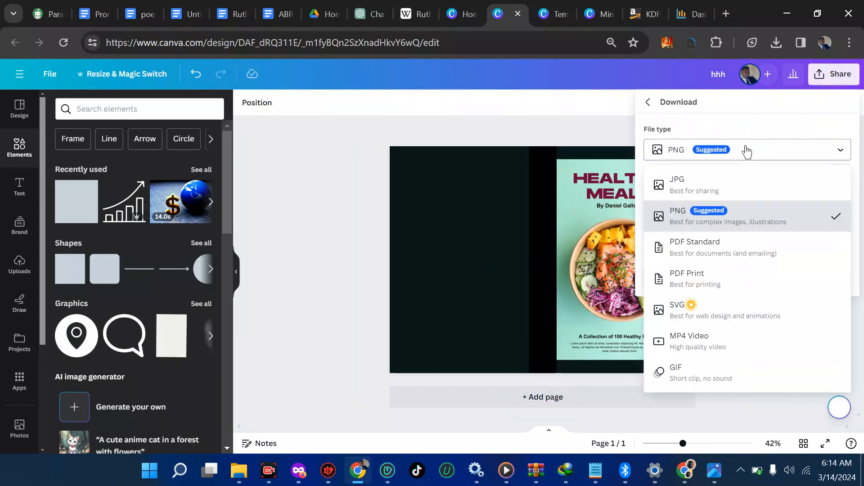
pyautogui.click(720, 288)
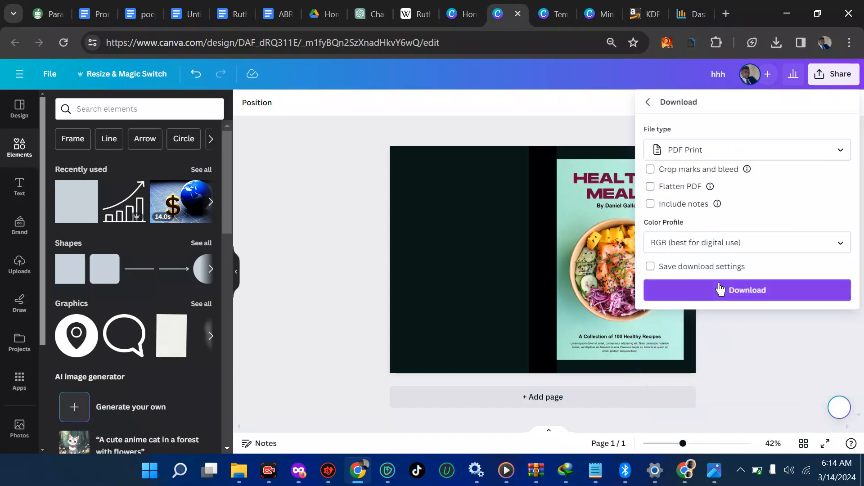
pyautogui.click(750, 251)
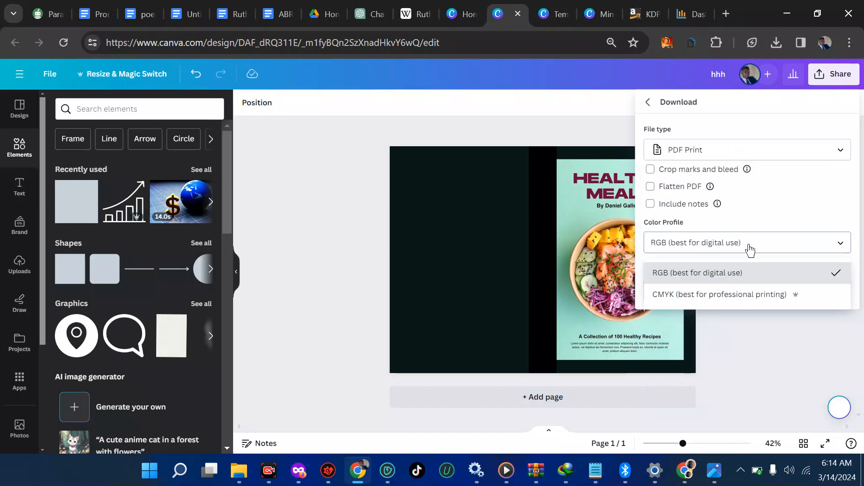
pyautogui.click(747, 295)
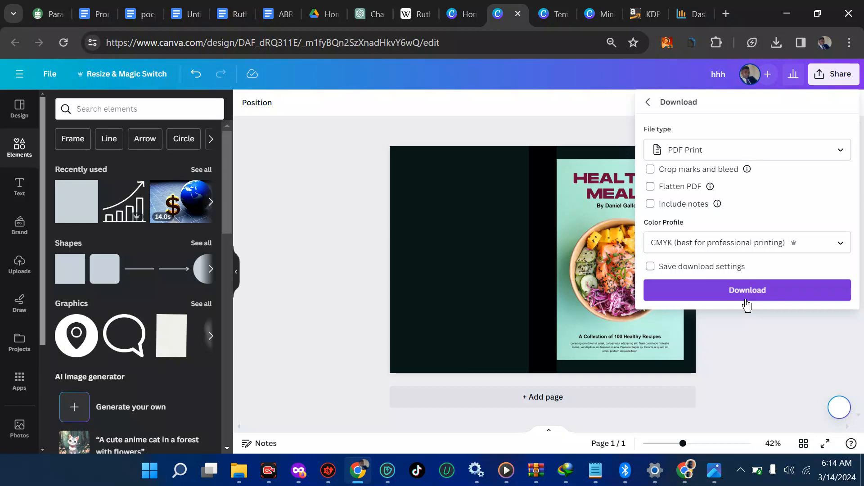
pyautogui.click(748, 295)
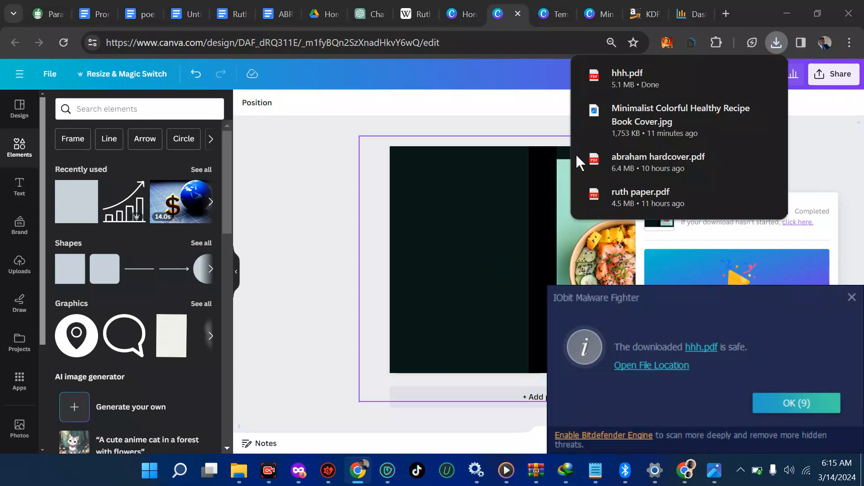
# Open the downloaded hhh.pdf and check the full cover from the title down to the bottom edge
pyautogui.click(635, 82)
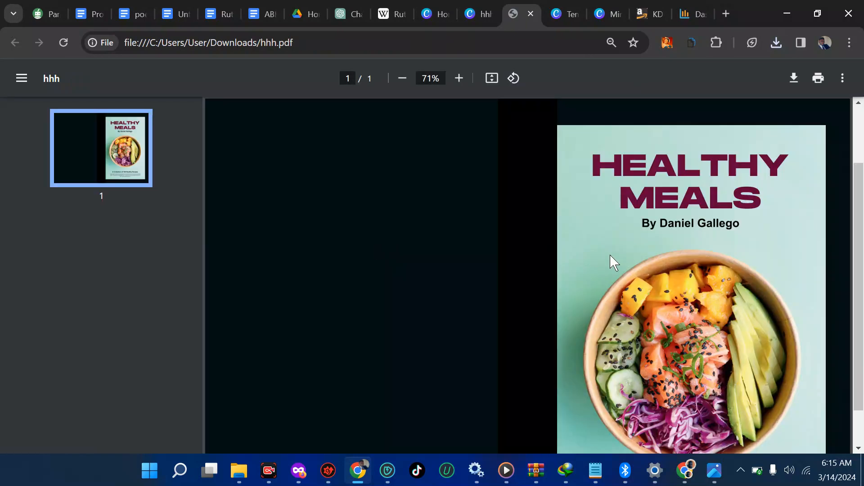
pyautogui.scroll(-3, 612, 261)
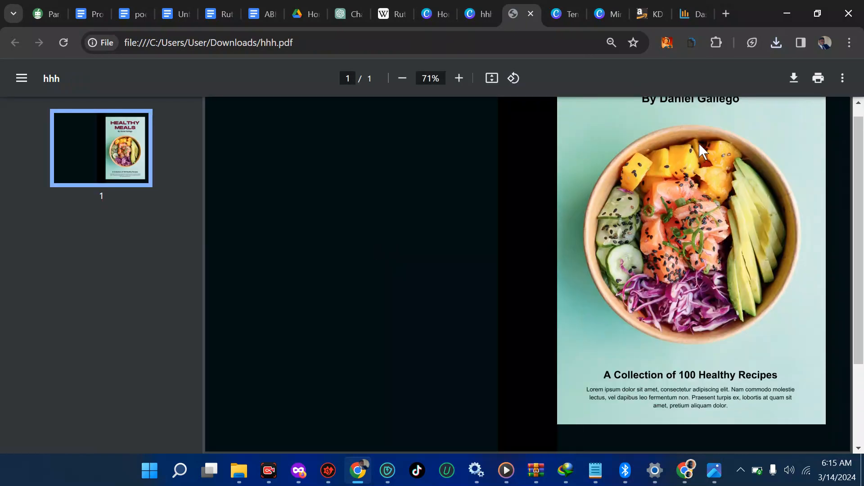
pyautogui.scroll(3, 715, 119)
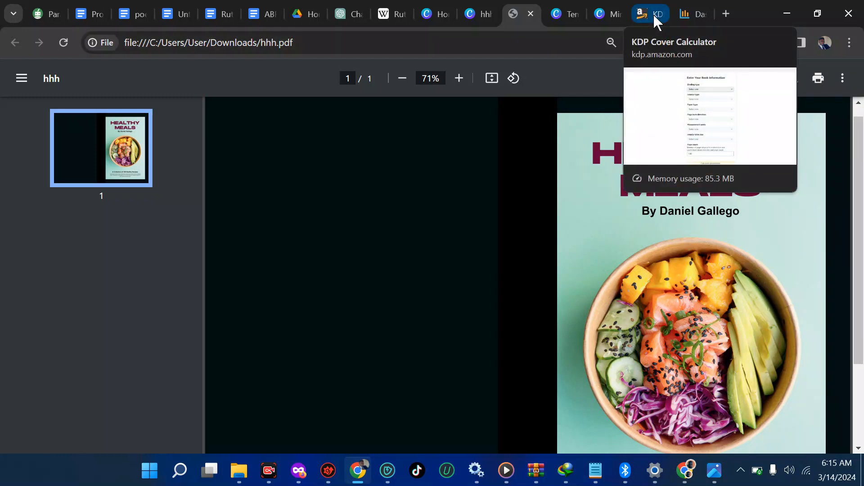
# Switch to the KDP Reports dashboard and view this month's estimated royalties
pyautogui.click(693, 12)
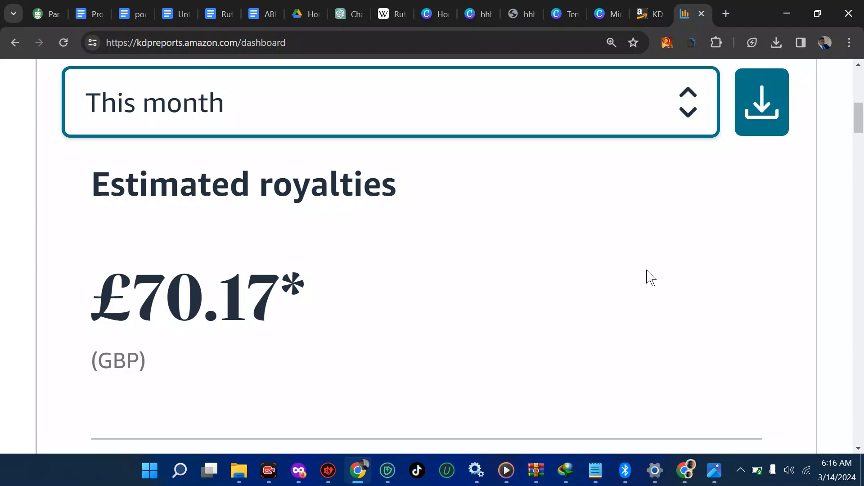
pyautogui.scroll(-1, 648, 275)
pyautogui.scroll(3, 648, 276)
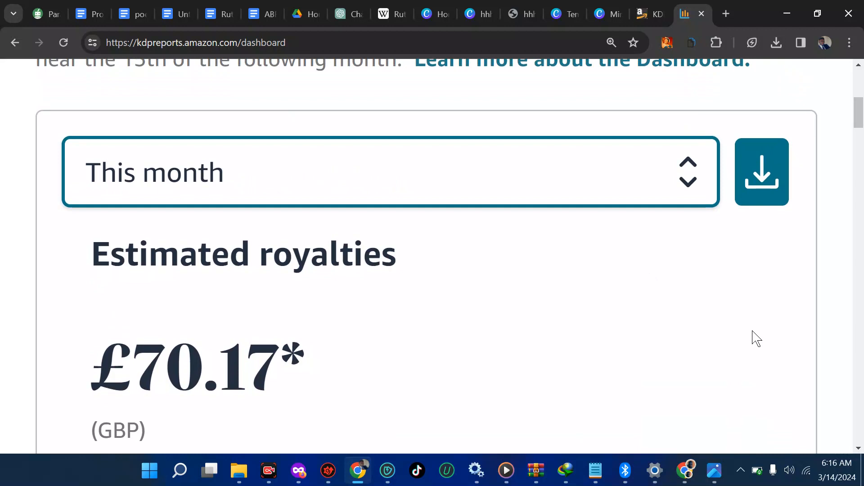
# Return to the Minimalist Colorful Healthy Recipe Book Cover design in Canva and show the uploaded images
pyautogui.click(604, 13)
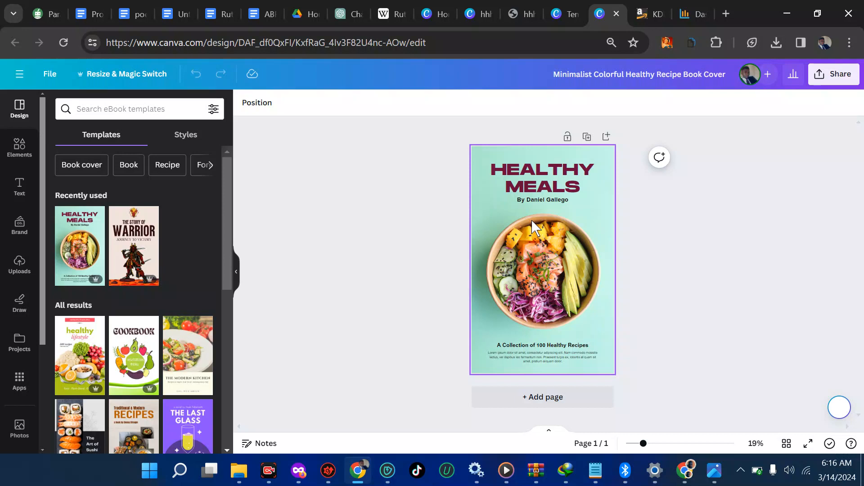
pyautogui.click(14, 276)
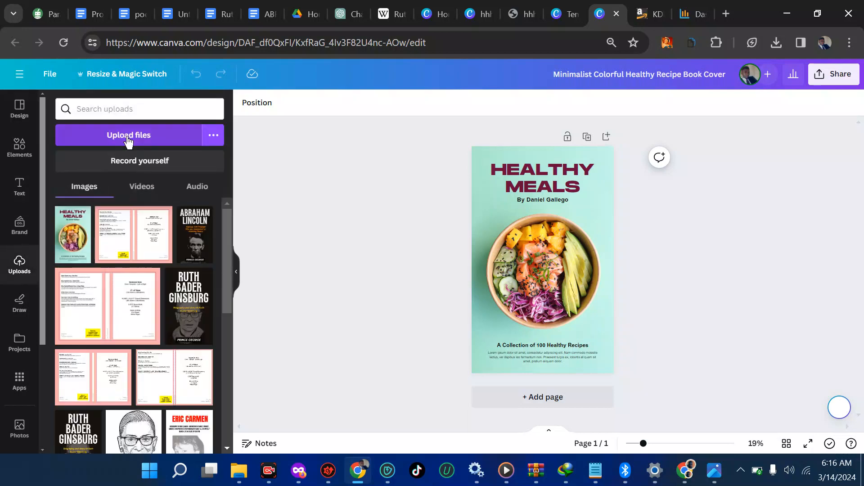